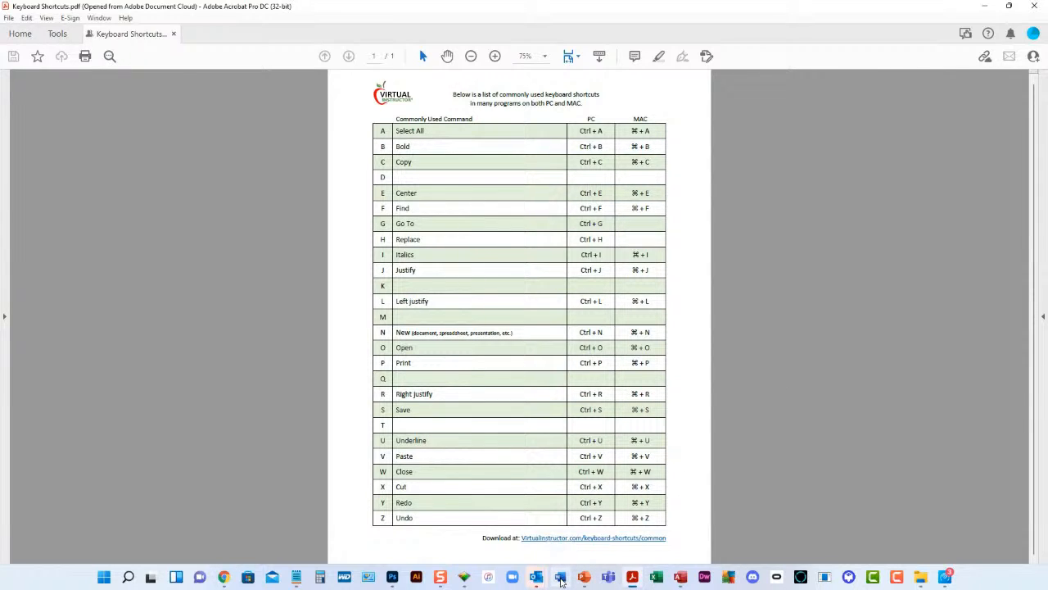
# Switch to the blank Word document and maximize its window
pyautogui.click(560, 579)
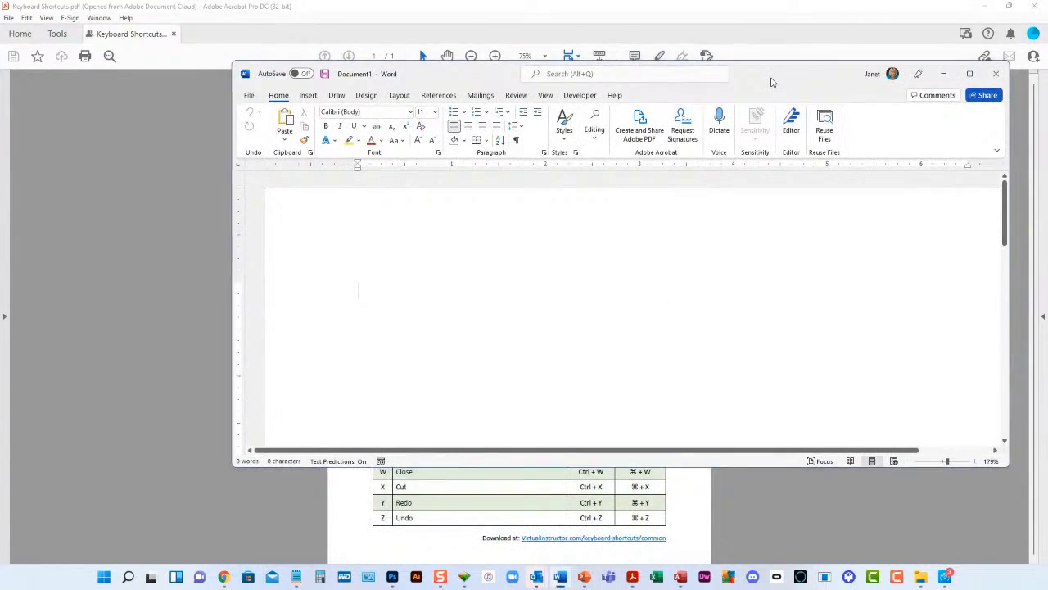
pyautogui.doubleClick(771, 82)
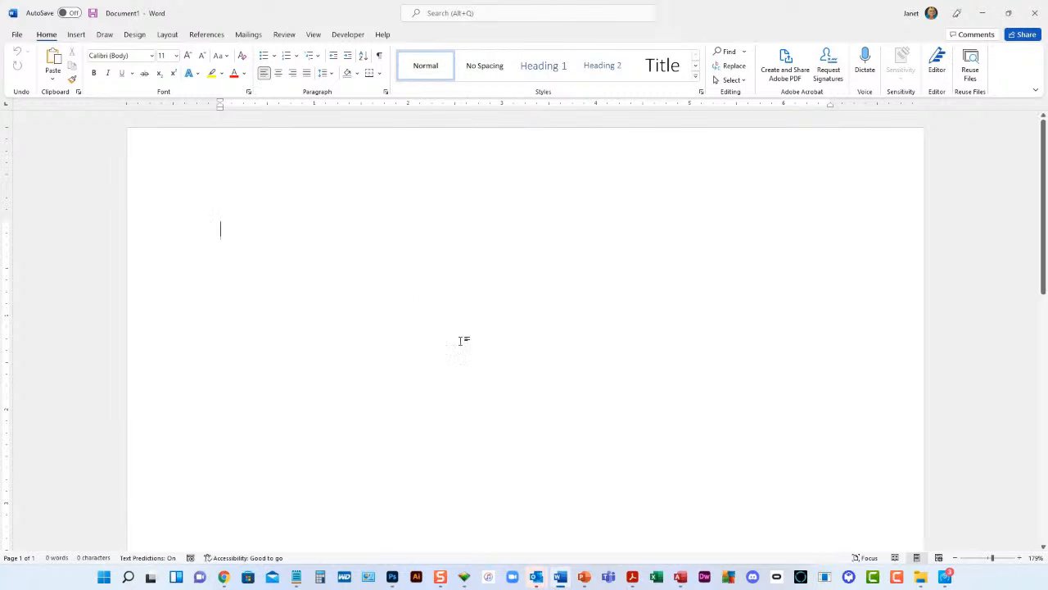
# Switch to the Keyboard Shortcuts PDF in Acrobat and set its zoom level to 125%
pyautogui.click(632, 577)
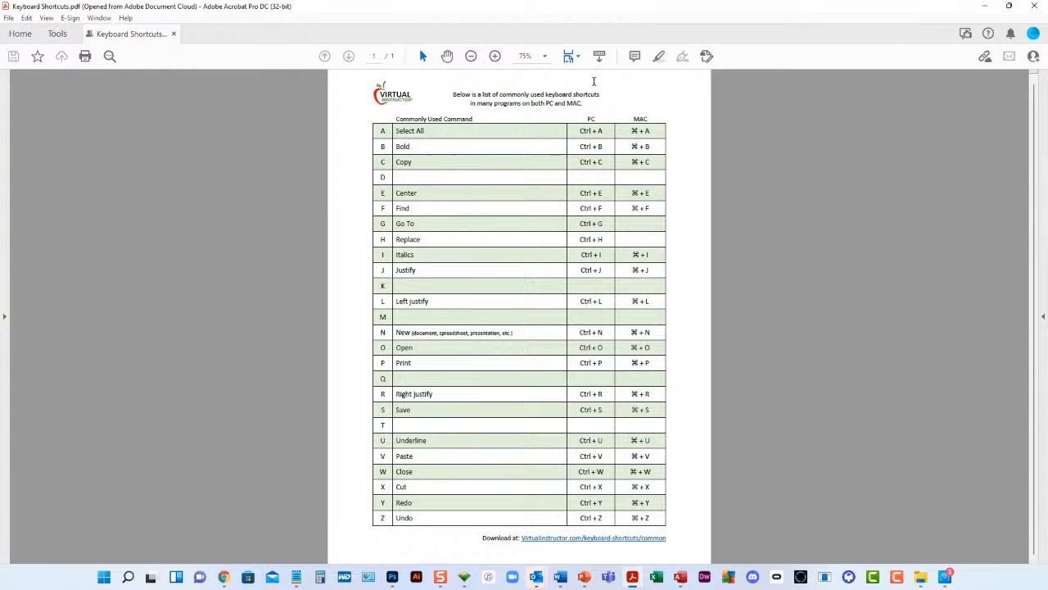
pyautogui.click(545, 56)
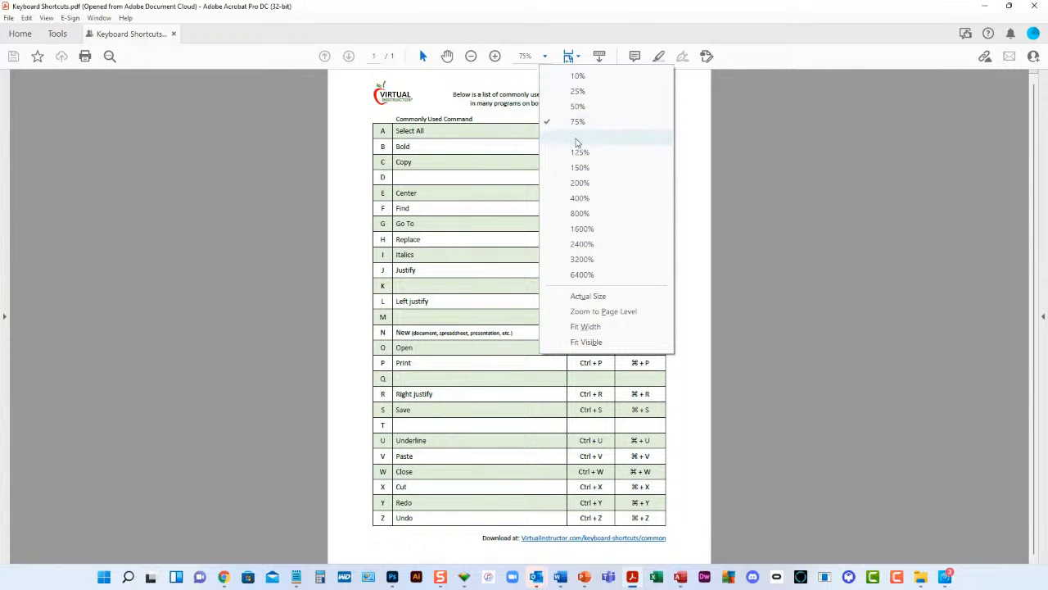
pyautogui.click(579, 138)
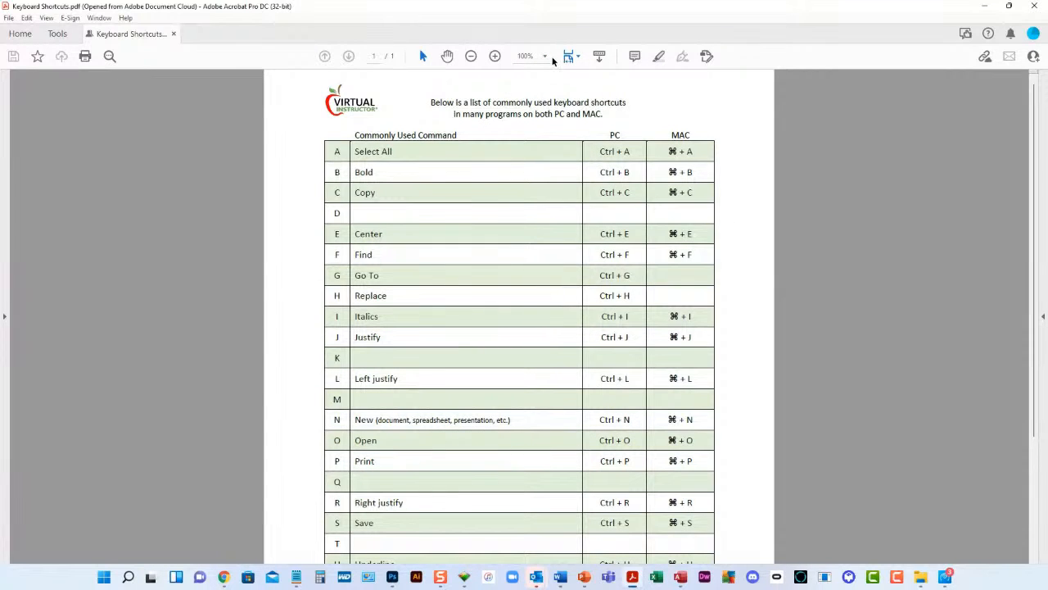
pyautogui.click(544, 56)
pyautogui.click(579, 153)
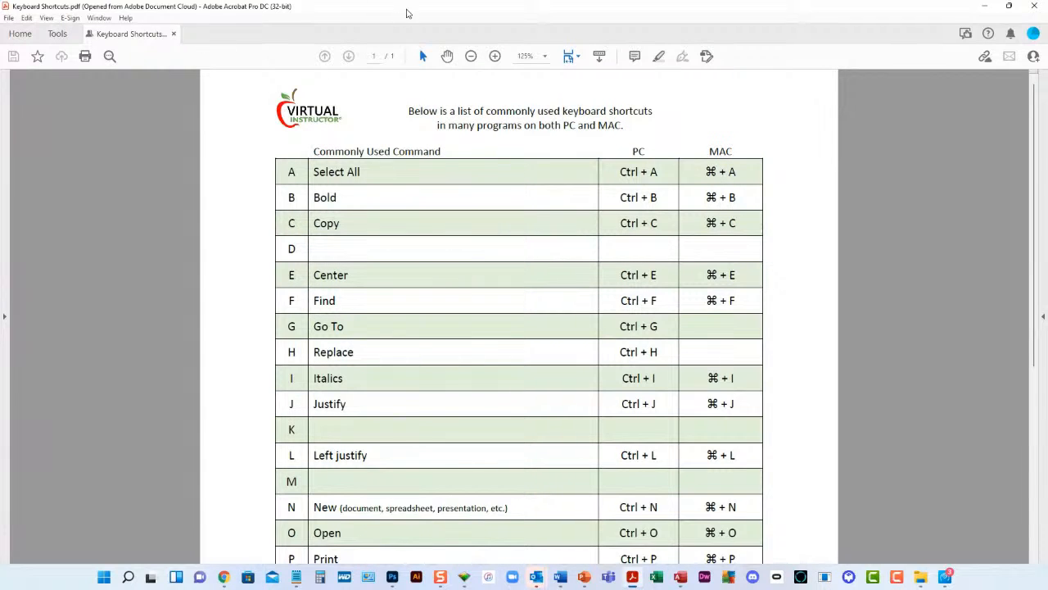
# Return to the blank Word document and generate sample paragraphs with =rand()
pyautogui.doubleClick(411, 10)
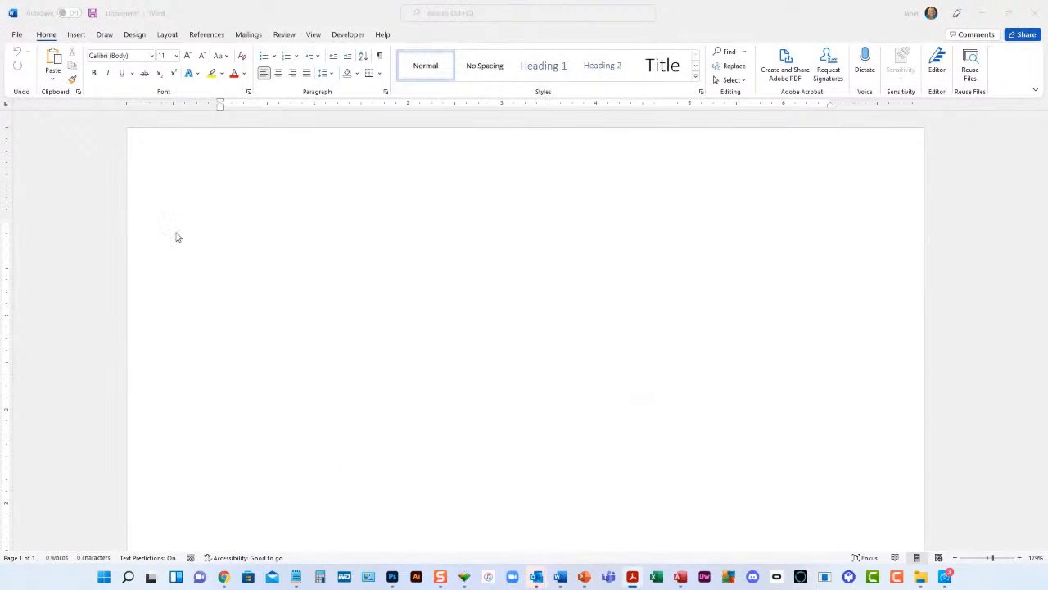
pyautogui.click(218, 212)
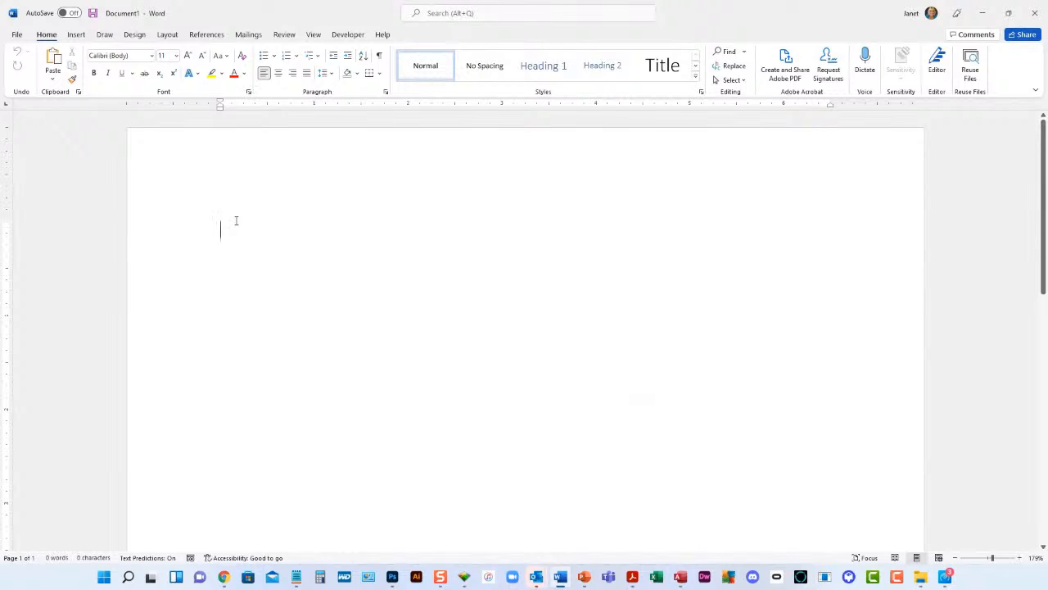
pyautogui.write('=')
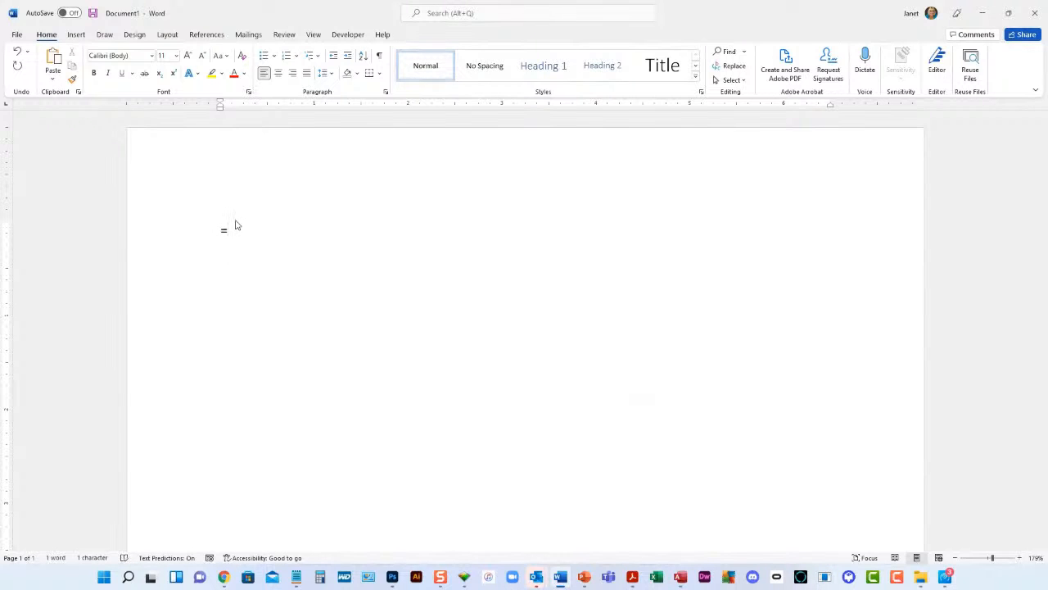
pyautogui.write('ramd')
pyautogui.press('BackSpace')
pyautogui.press('BackSpace')
pyautogui.write('nnd()')
pyautogui.press('Return')
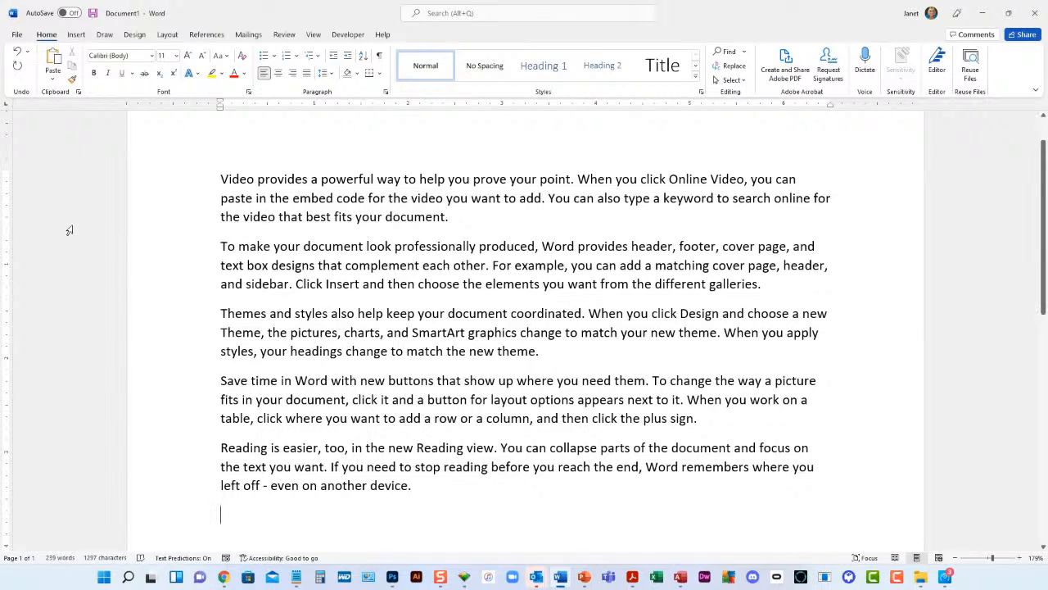
# Select all the text in the document and clear the selection again
pyautogui.click(222, 201)
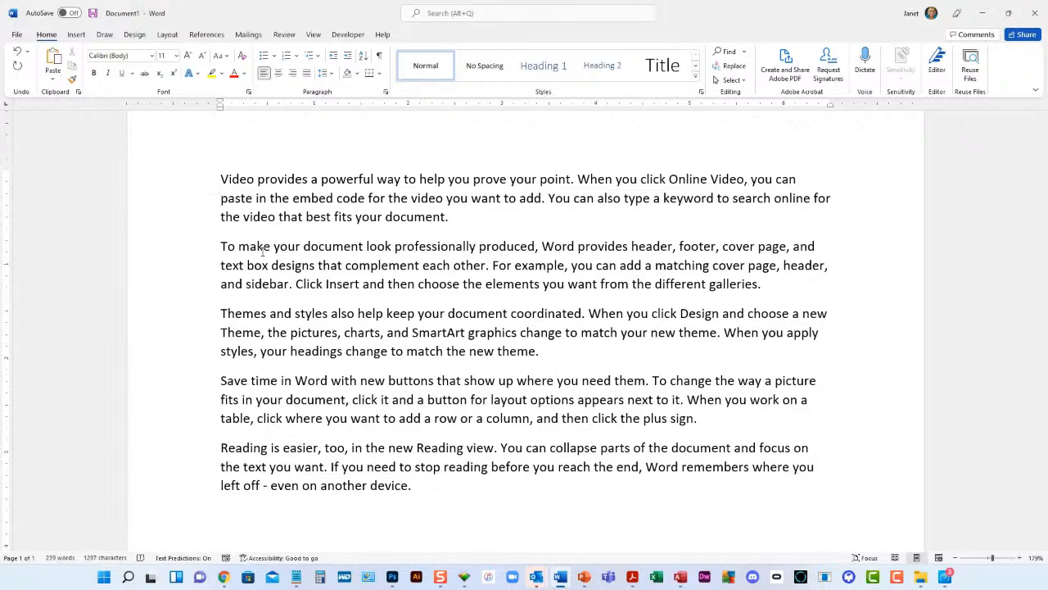
pyautogui.hotkey('ctrl', 'a')
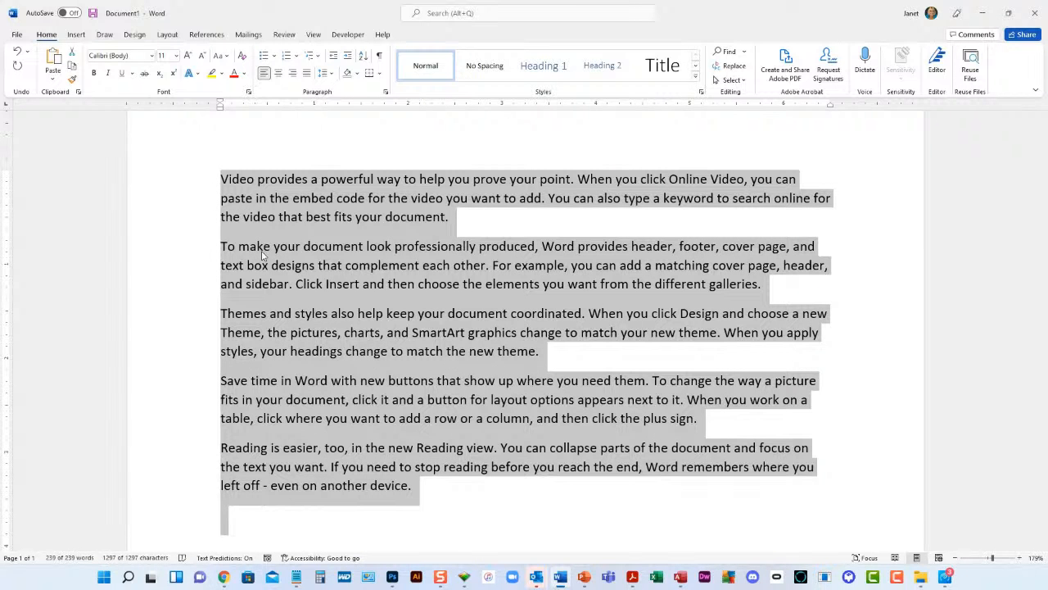
pyautogui.click(273, 263)
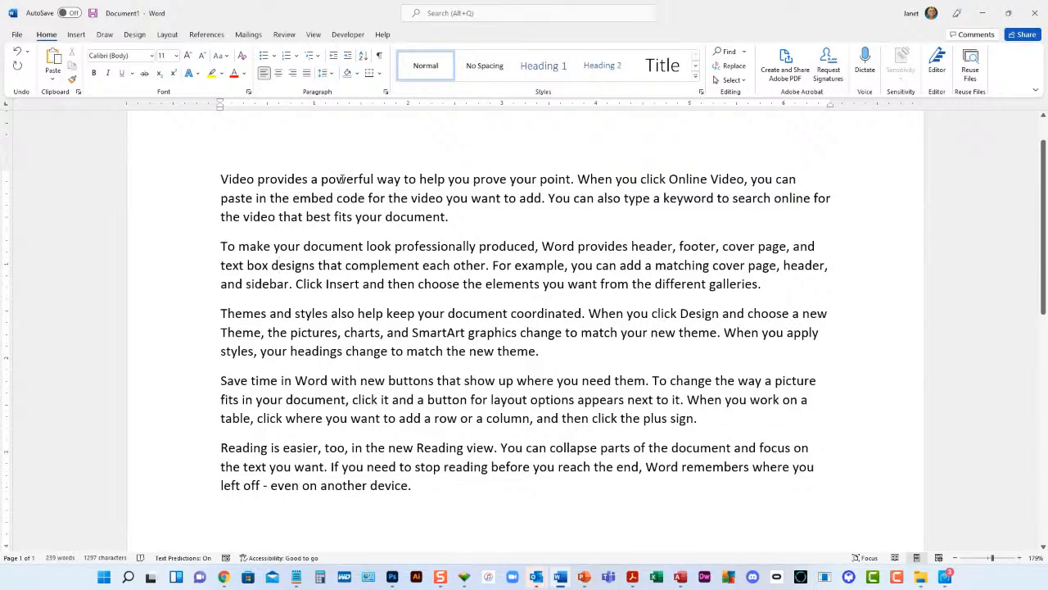
# Copy the word "powerful" in the first paragraph, and try bold on it before removing the bold
pyautogui.doubleClick(343, 179)
pyautogui.hotkey('ctrl', 'c')
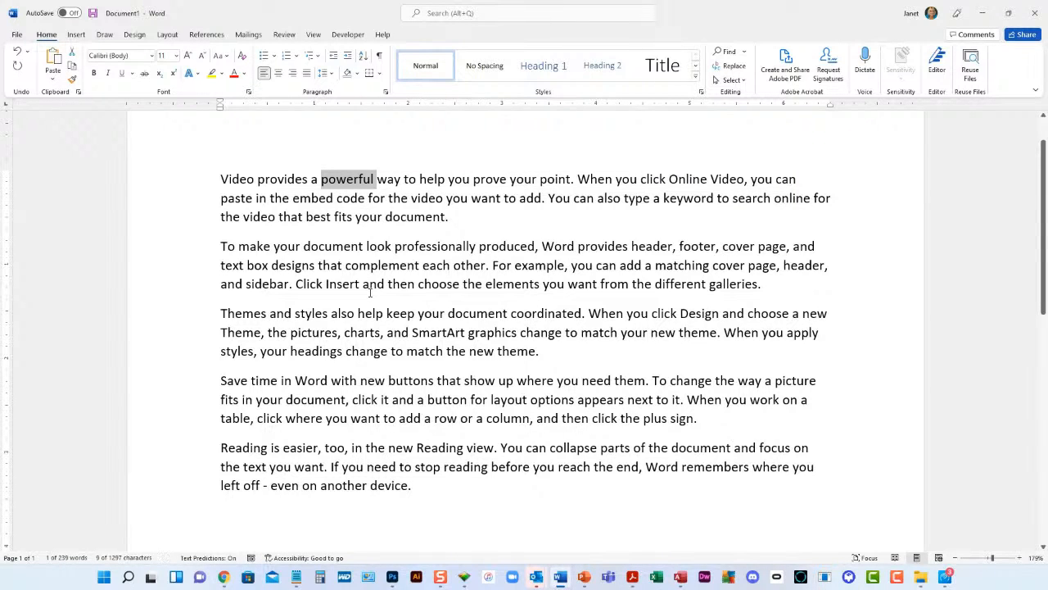
pyautogui.hotkey('ctrl', 'b')
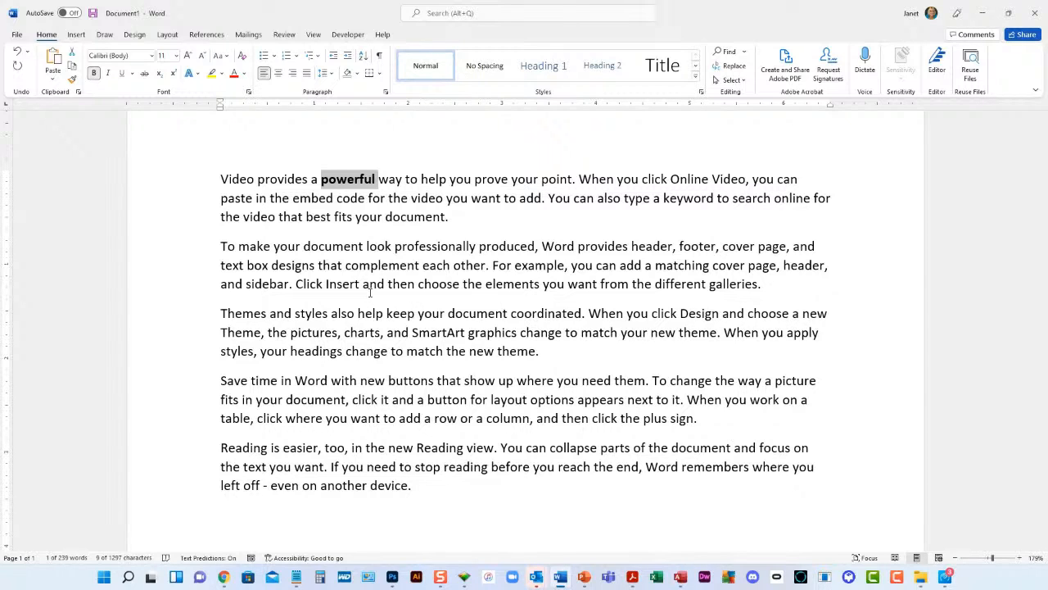
pyautogui.hotkey('ctrl', 'b')
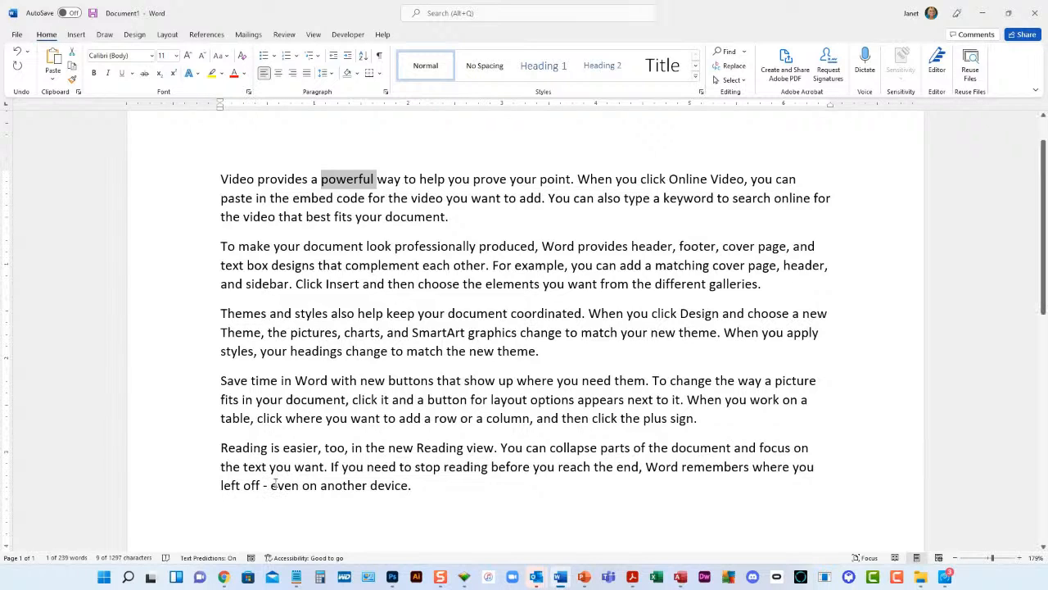
# Paste the copied word on the empty line below the last paragraph, and center it after trying left and right alignment
pyautogui.click(251, 512)
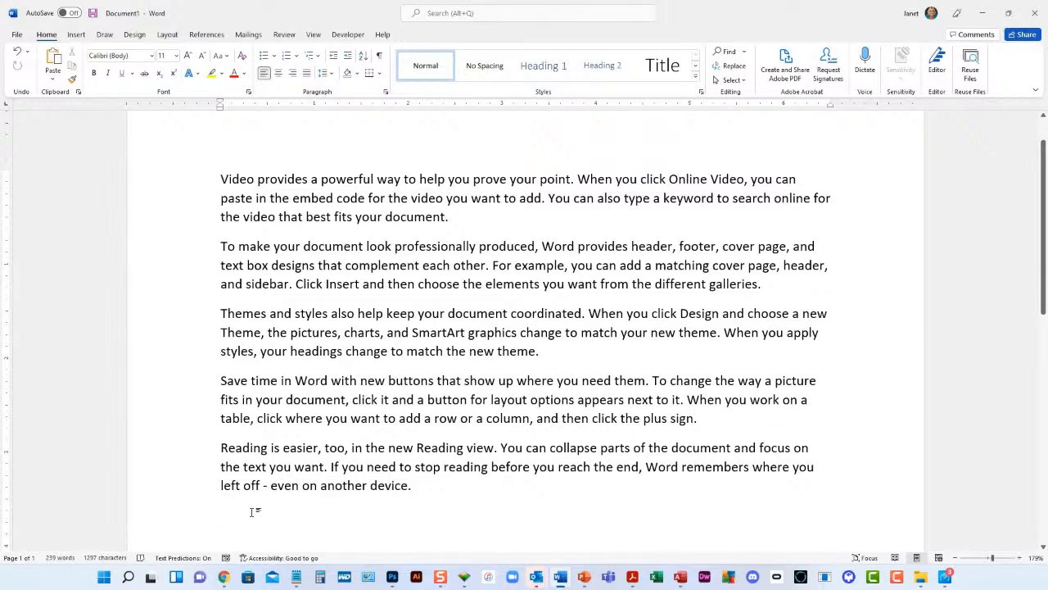
pyautogui.hotkey('ctrl', 'v')
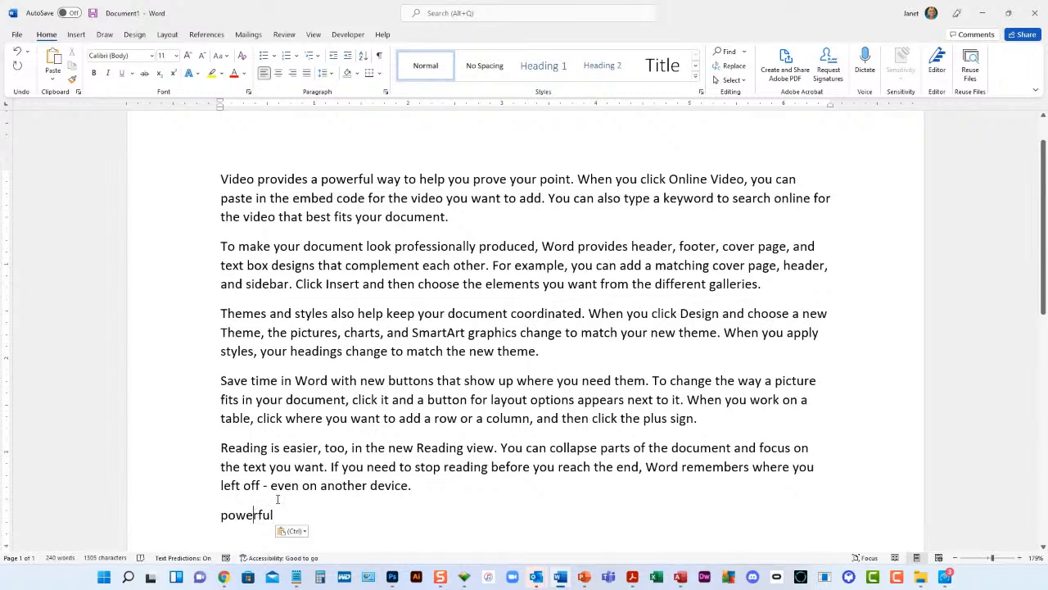
pyautogui.scroll(-3, 371, 394)
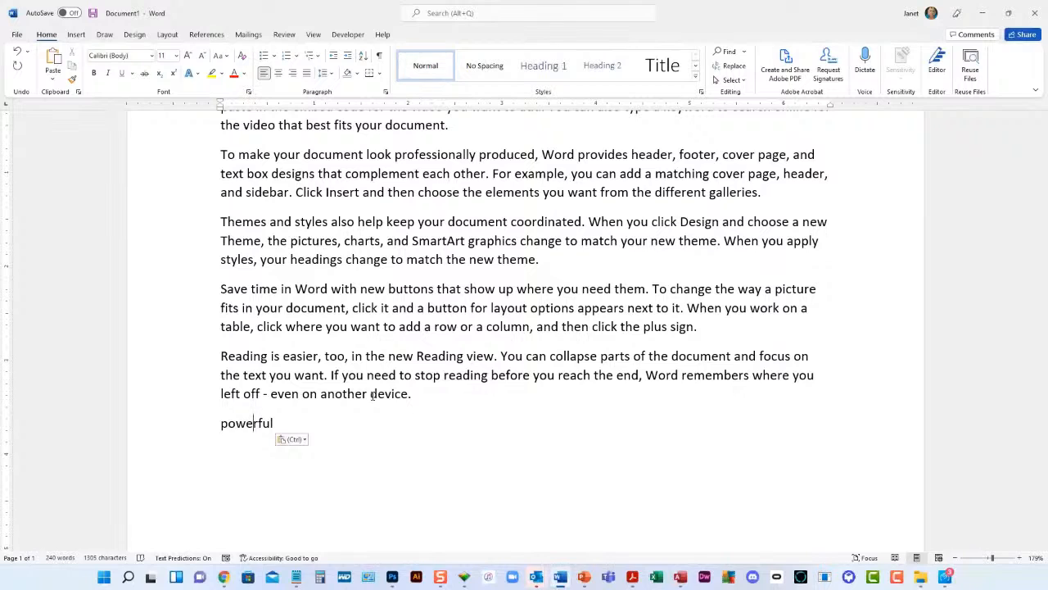
pyautogui.hotkey('ctrl', 'e')
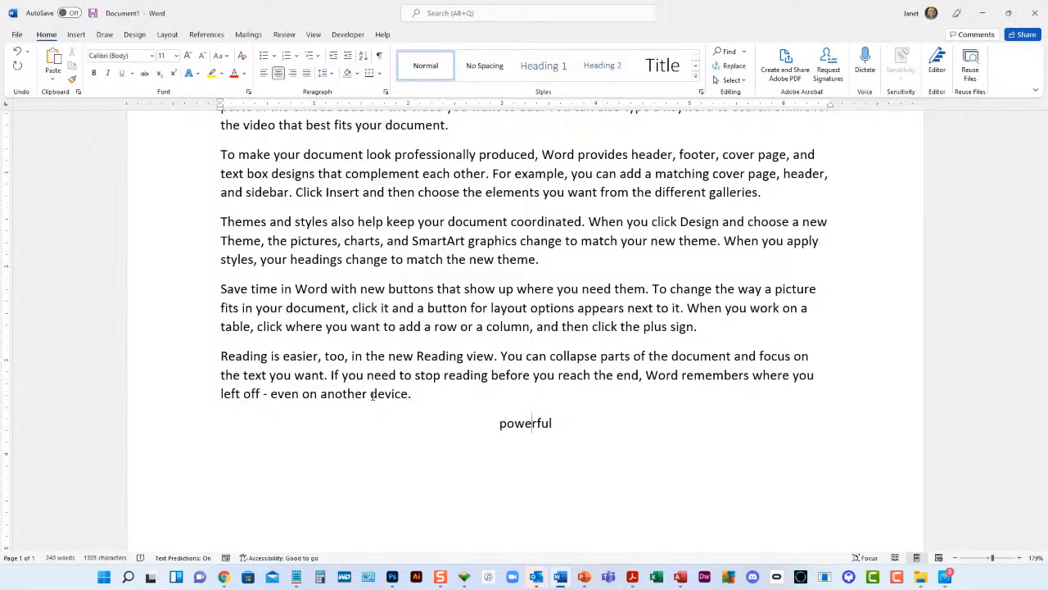
pyautogui.hotkey('ctrl', 'l')
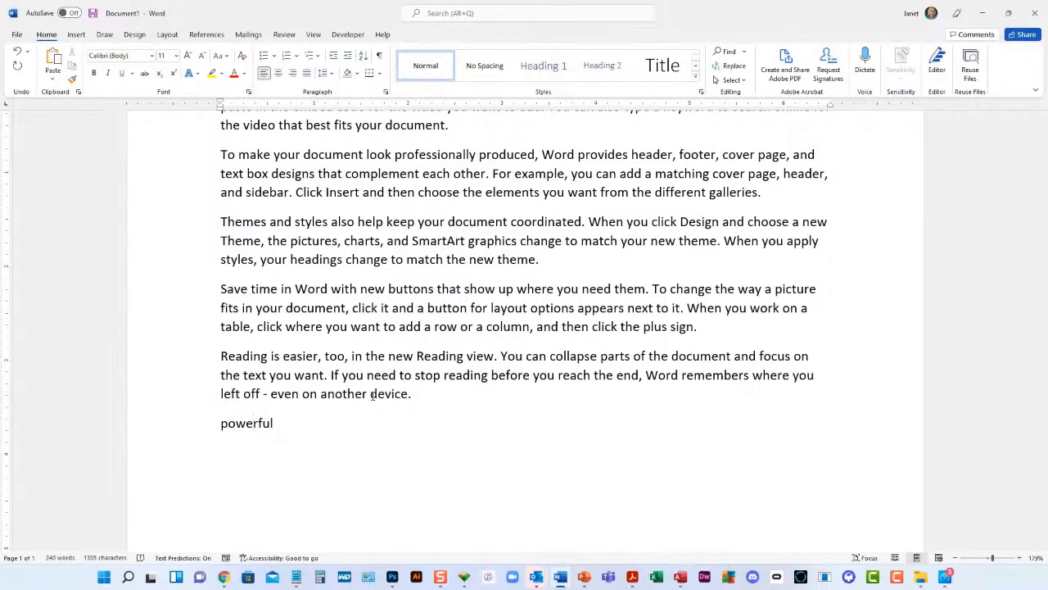
pyautogui.hotkey('ctrl', 'r')
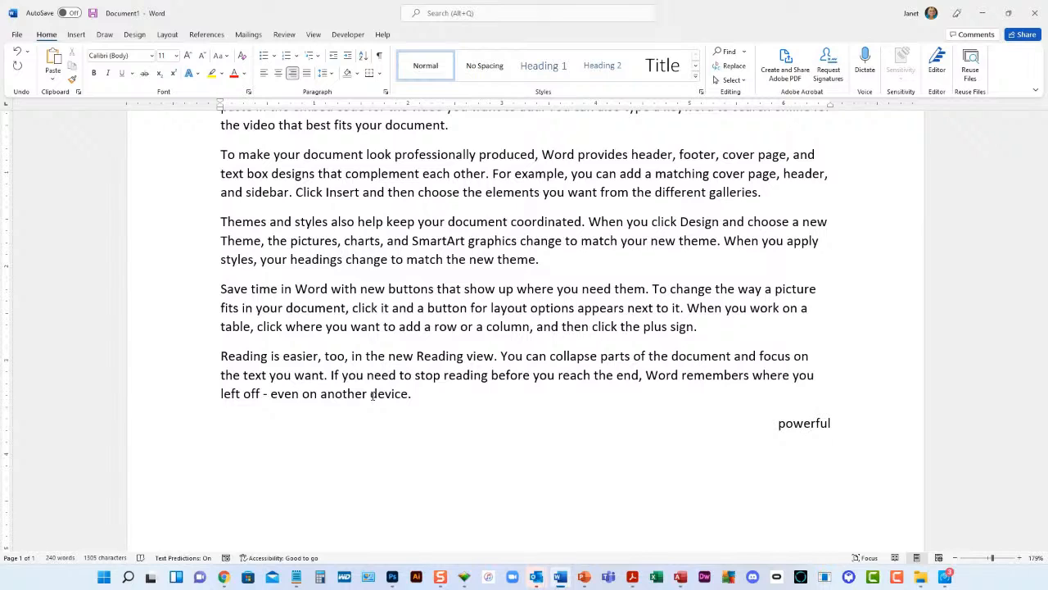
pyautogui.hotkey('ctrl', 'e')
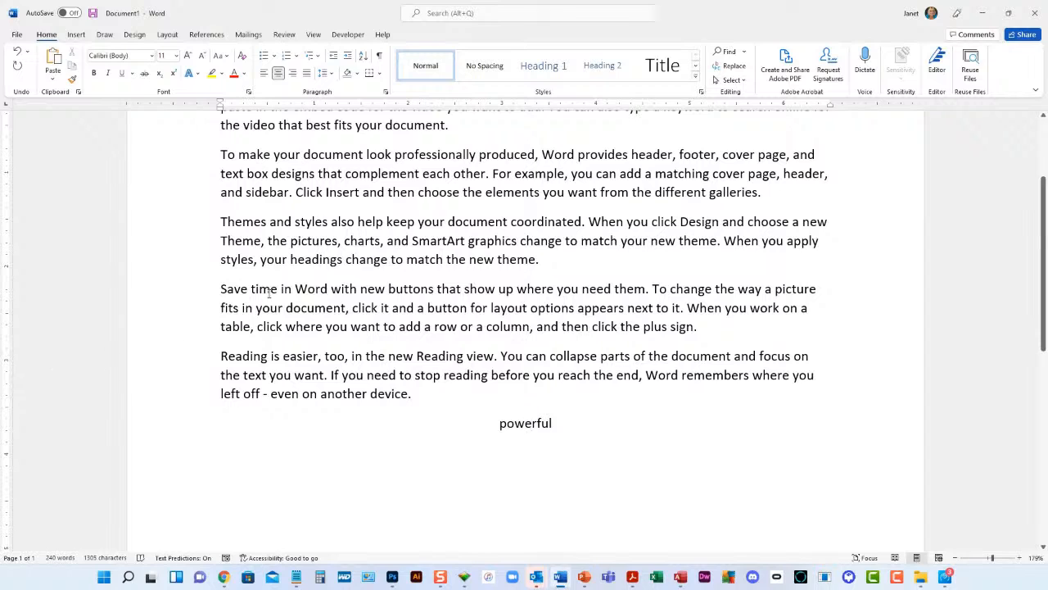
# Show the Find search pane and the Go To dialog, closing each without searching
pyautogui.click(295, 288)
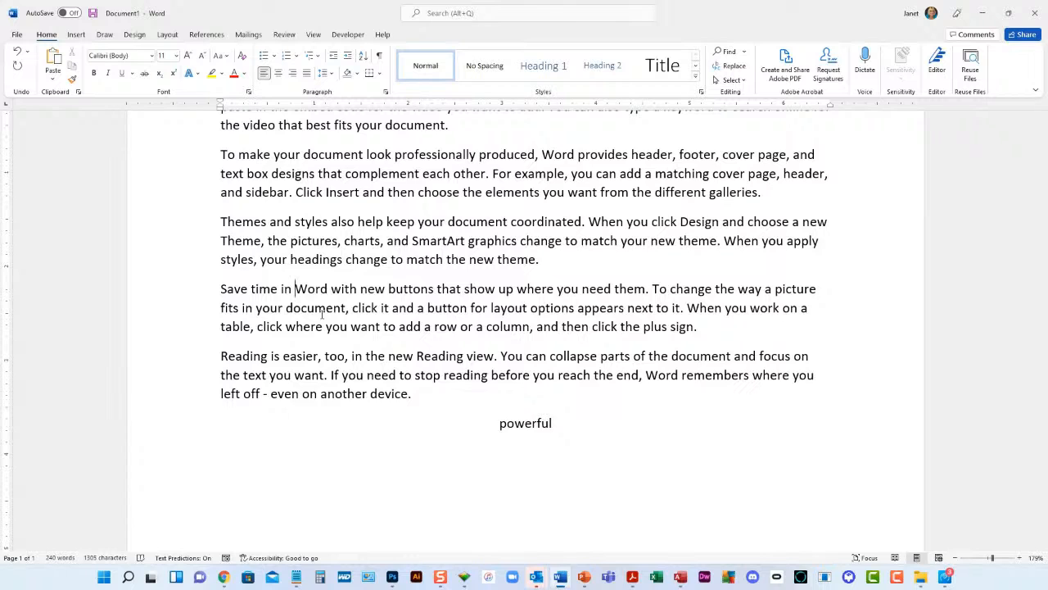
pyautogui.hotkey('ctrl', 'f')
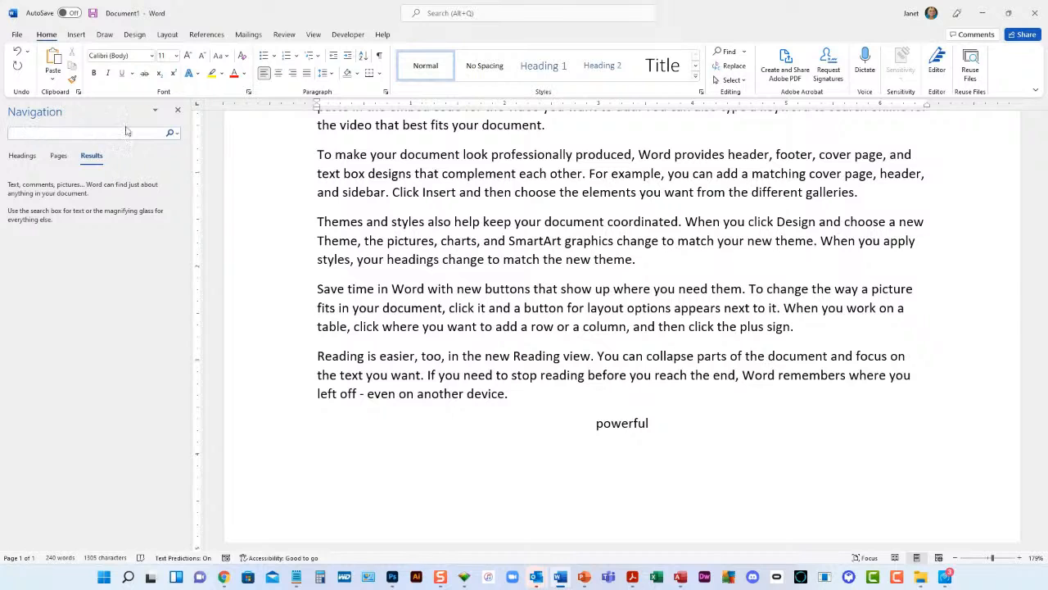
pyautogui.click(179, 112)
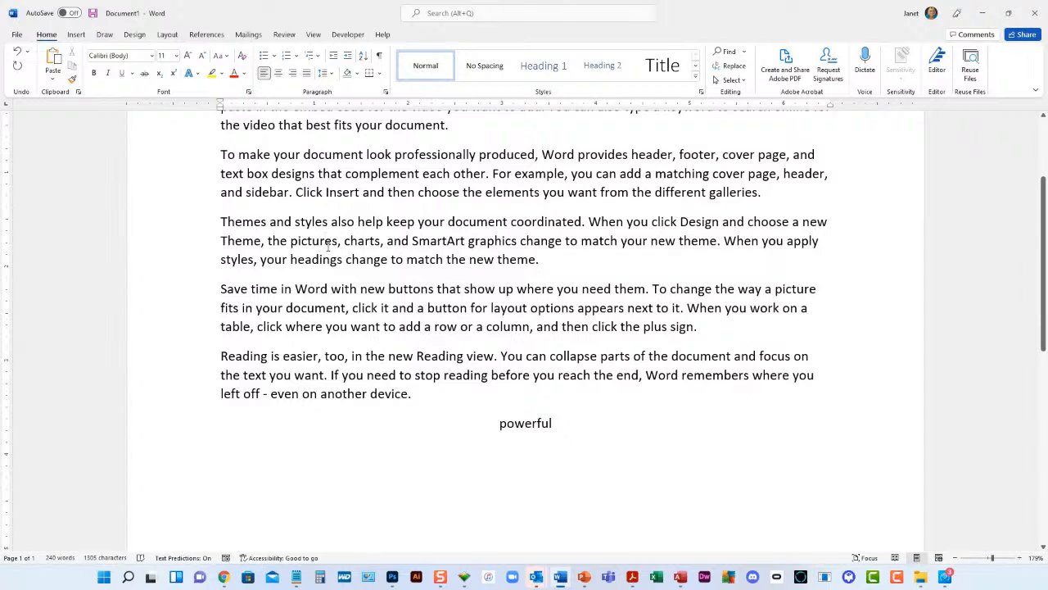
pyautogui.hotkey('ctrl', 'g')
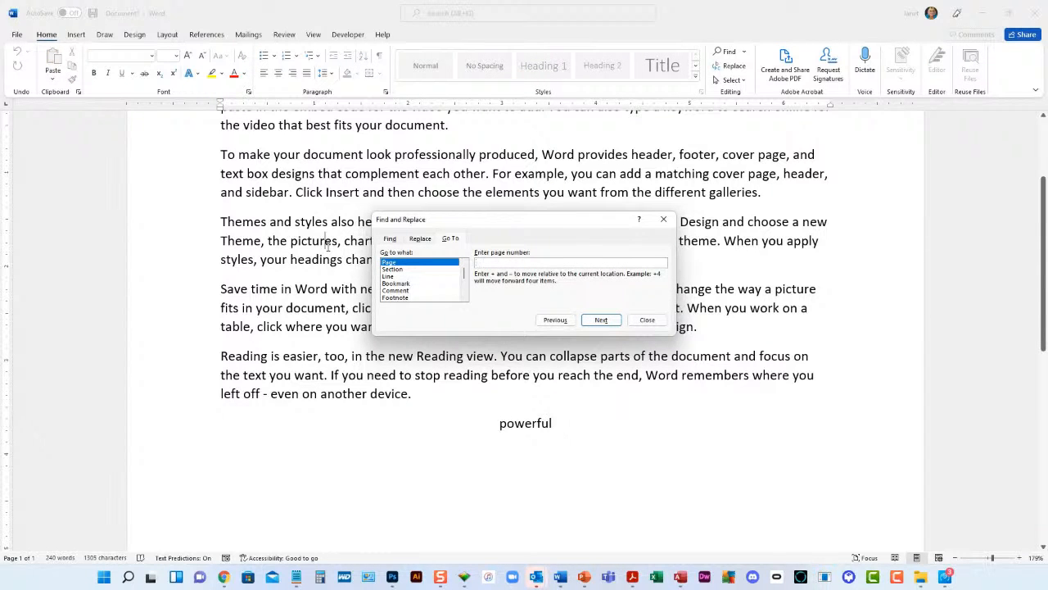
pyautogui.click(664, 220)
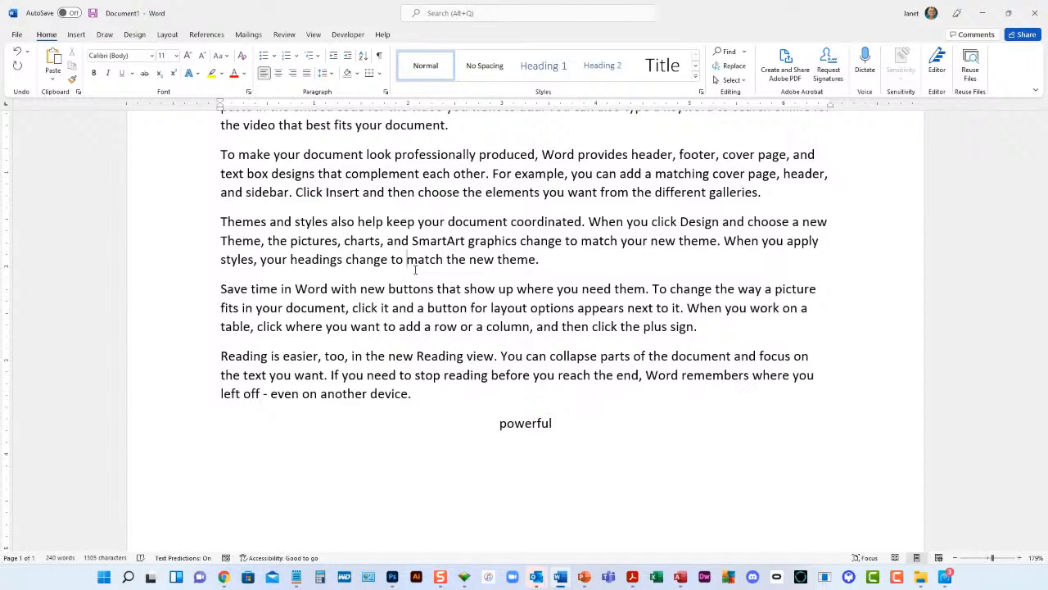
# Show the Replace options of the Find and Replace dialog, move the dialog aside and close it
pyautogui.hotkey('ctrl', 'h')
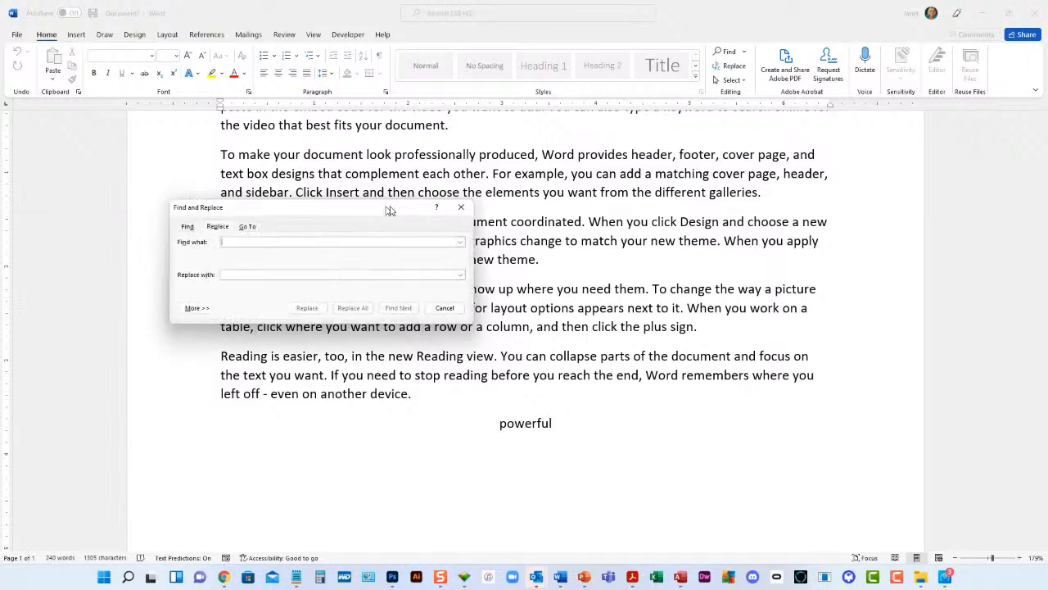
pyautogui.moveTo(391, 210); pyautogui.dragTo(597, 151)
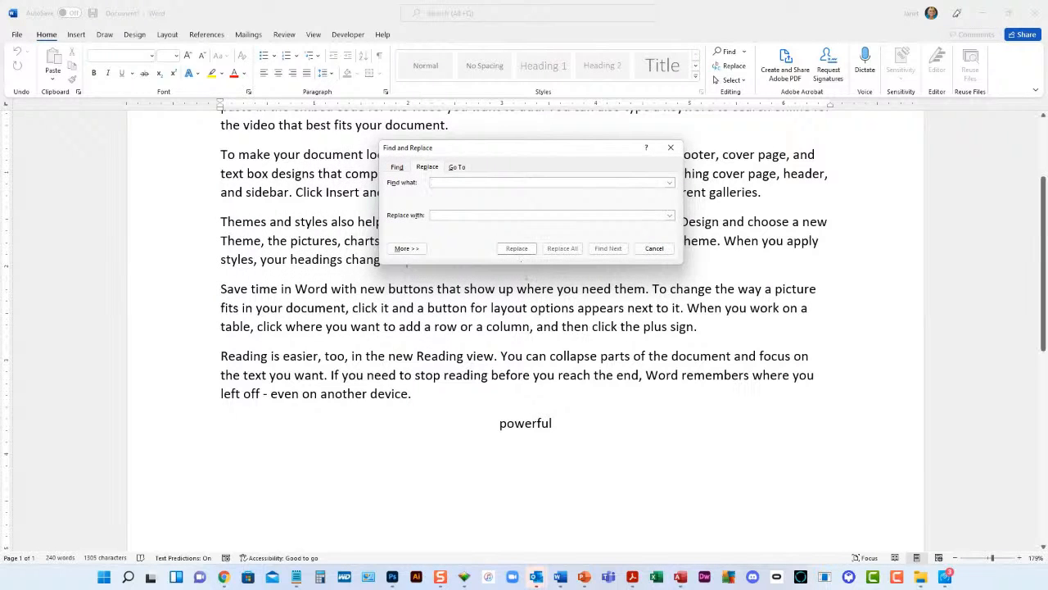
pyautogui.click(670, 147)
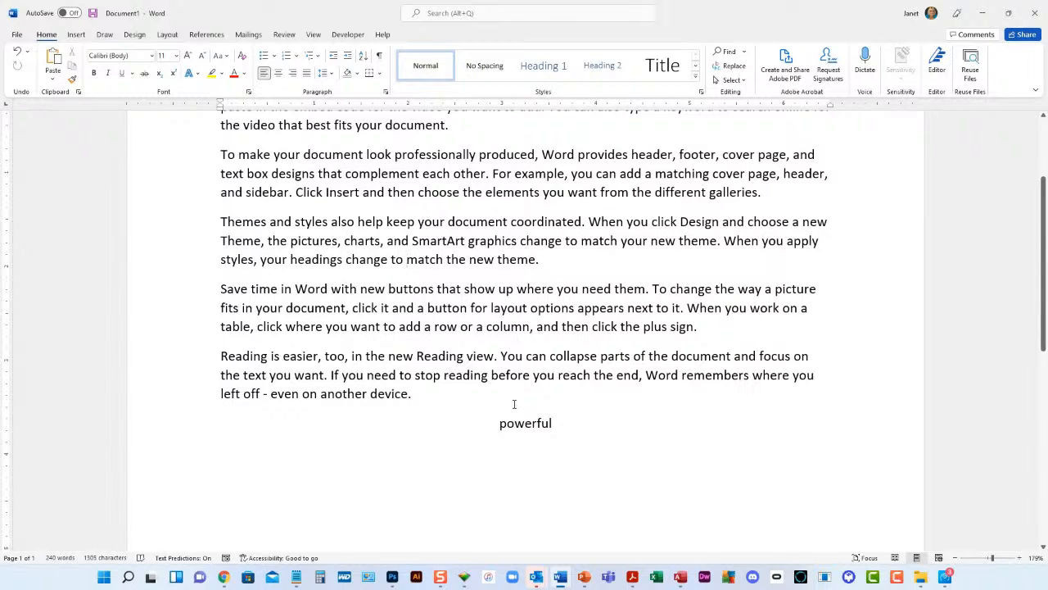
# Try italics on the centered word "powerful", remove the italics and deselect the word
pyautogui.moveTo(524, 422); pyautogui.dragTo(555, 432)
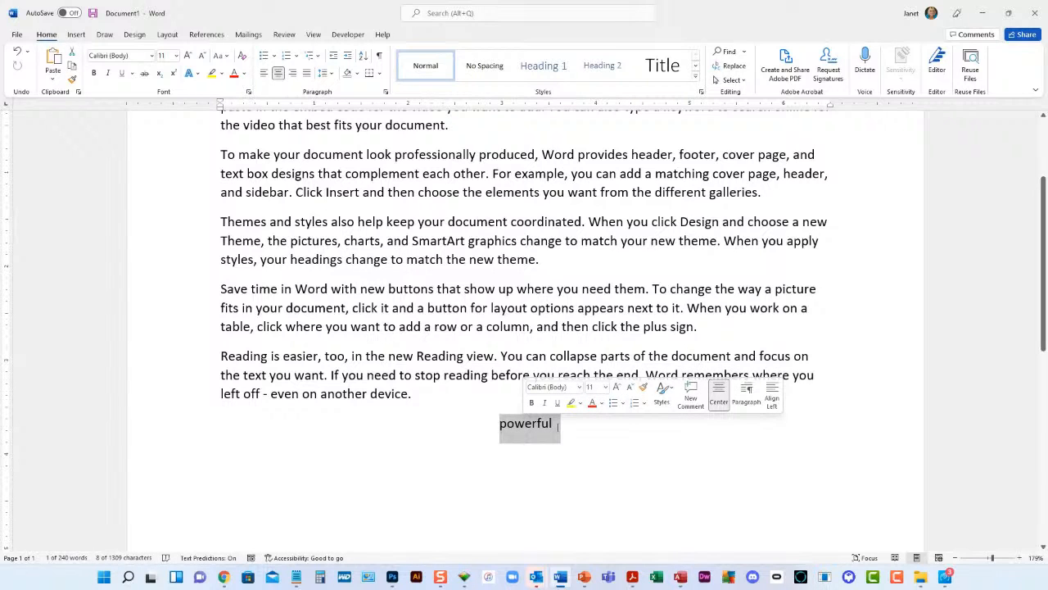
pyautogui.hotkey('ctrl', 'i')
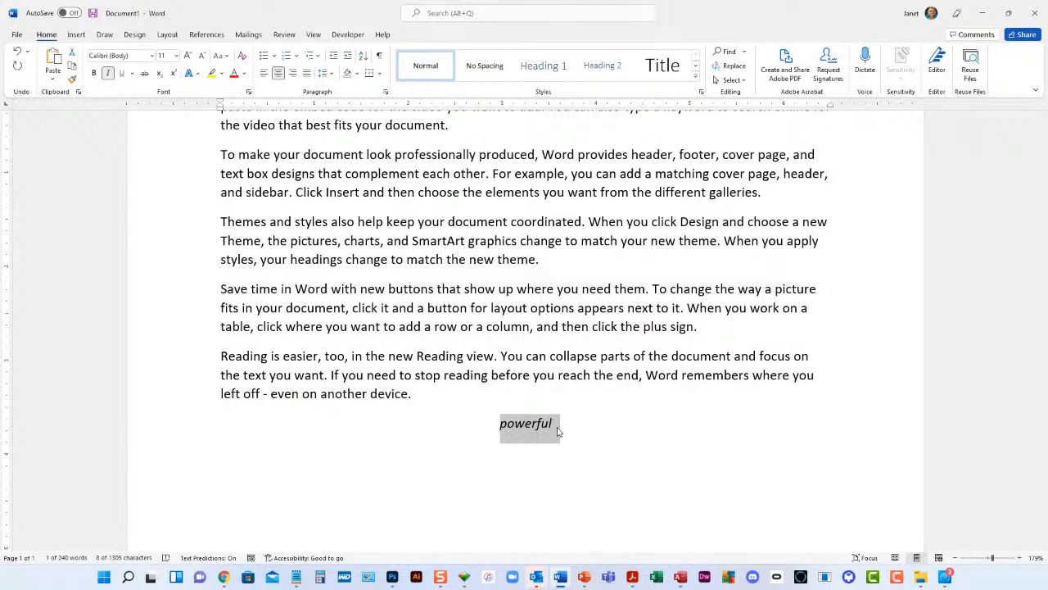
pyautogui.hotkey('ctrl', 'i')
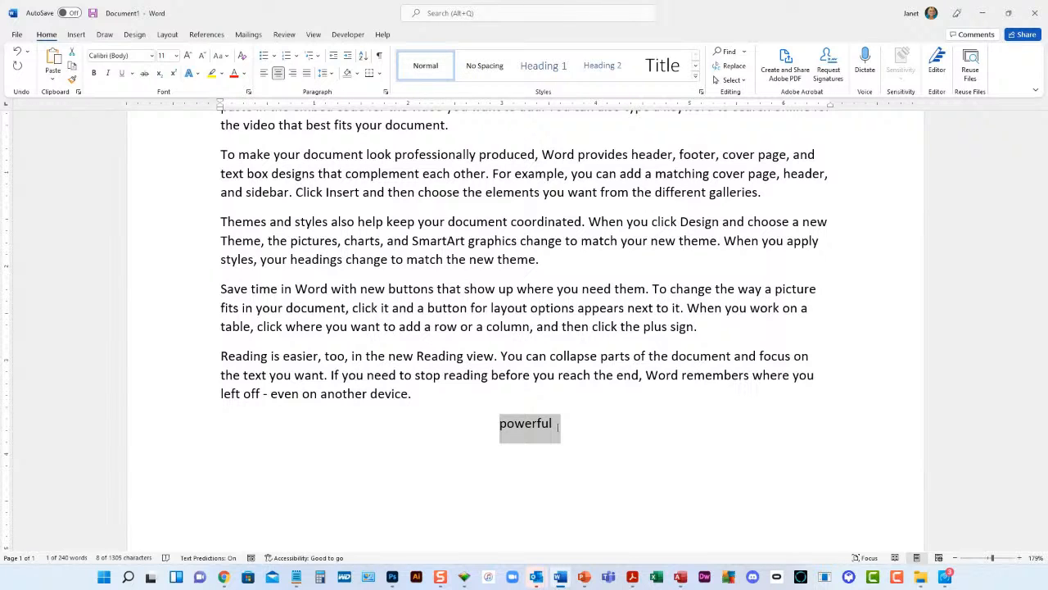
pyautogui.click(514, 429)
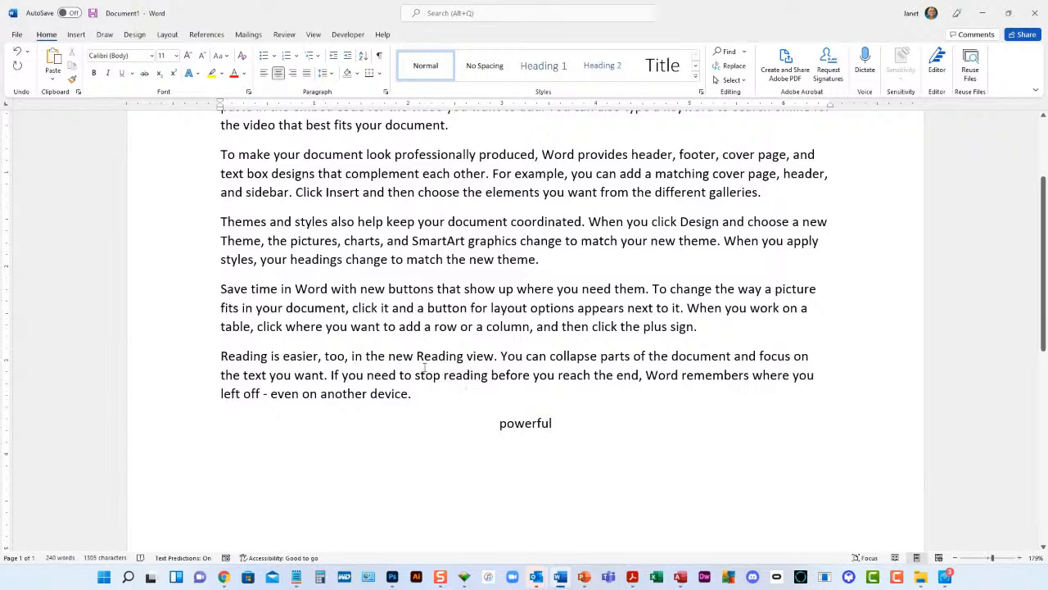
# Justify the paragraph starting "Save time in Word" after trying center, right and left alignment on it
pyautogui.click(254, 291)
pyautogui.hotkey('ctrl', 'e')
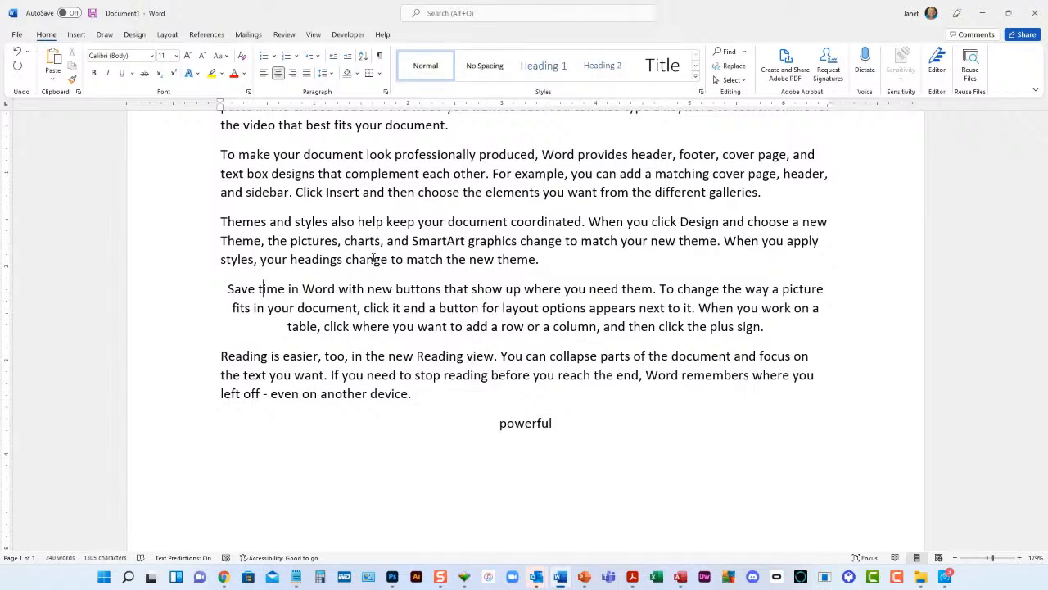
pyautogui.hotkey('ctrl', 'r')
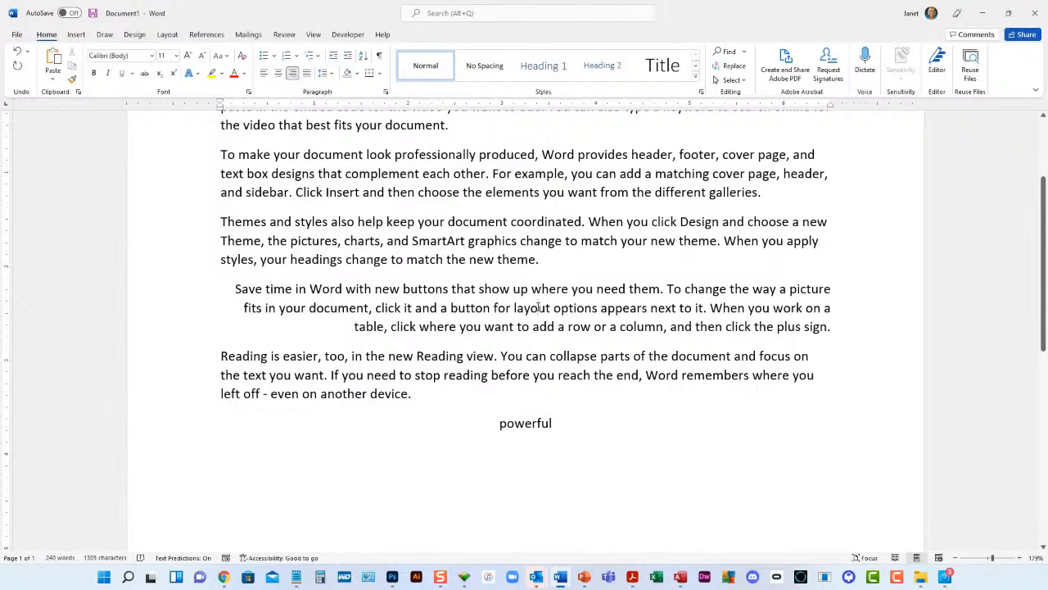
pyautogui.hotkey('ctrl', 'l')
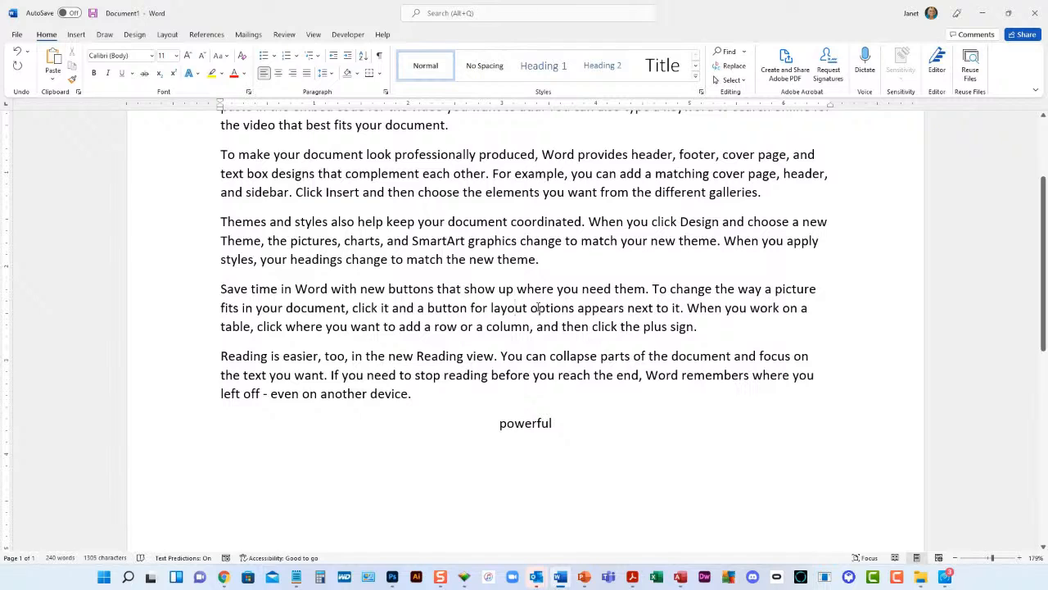
pyautogui.hotkey('ctrl', 'j')
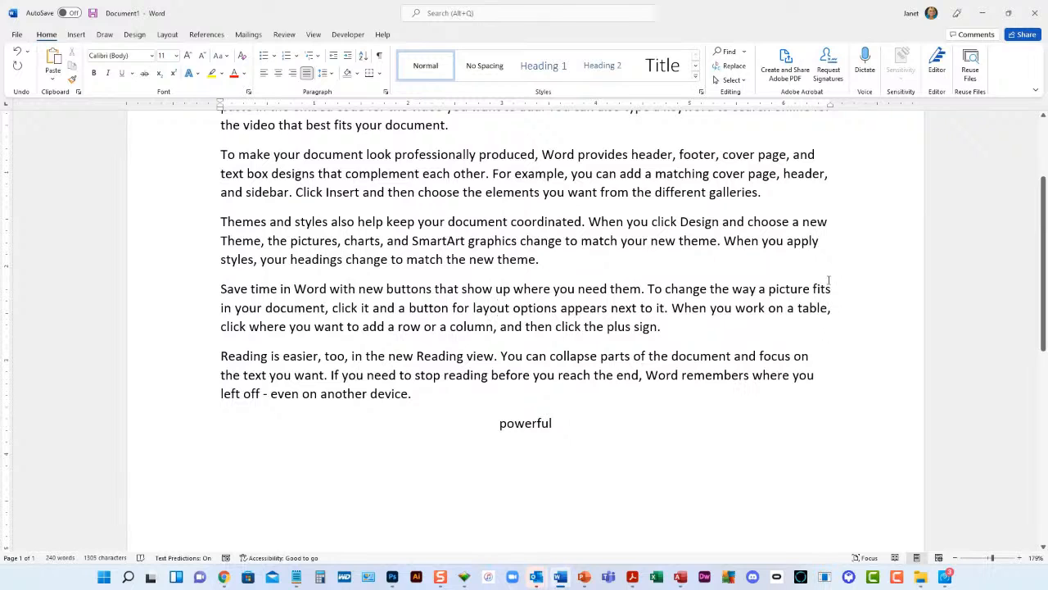
# Join the "Save time in Word" paragraph onto the end of the "Themes and styles" paragraph and justify the merged paragraph
pyautogui.click(563, 257)
pyautogui.press('Delete')
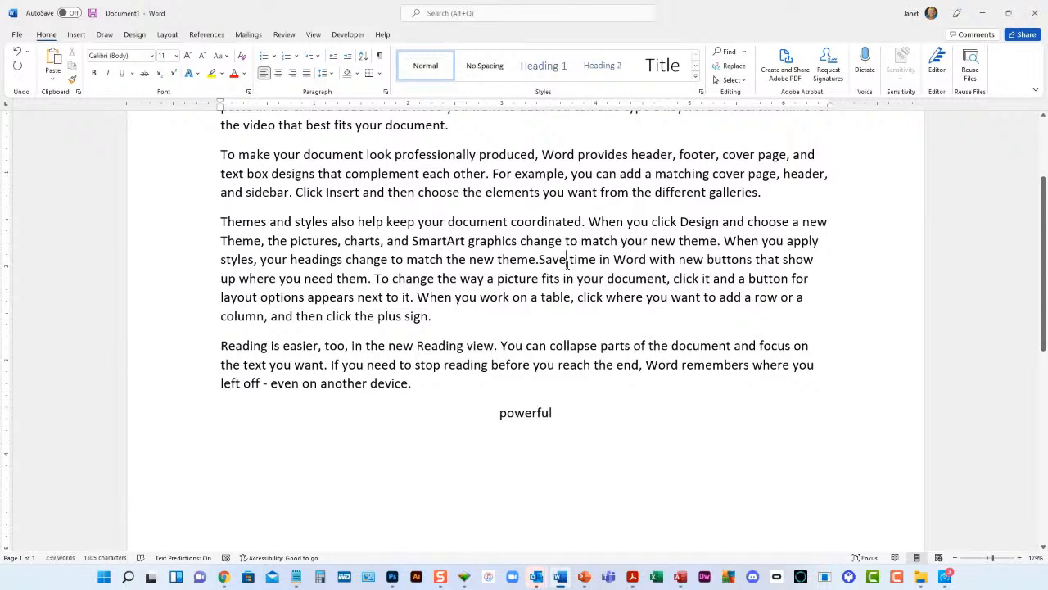
pyautogui.hotkey('ctrl', 'j')
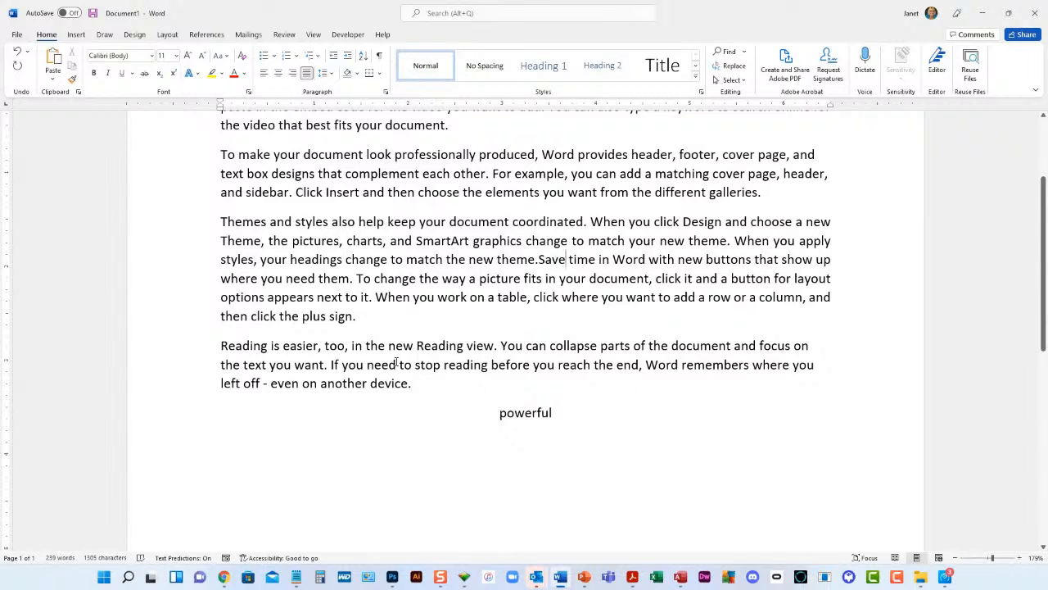
# Show the Open page with recent documents and the Print page, returning to the document without opening or printing anything
pyautogui.scroll(-1, 397, 361)
pyautogui.scroll(2, 397, 362)
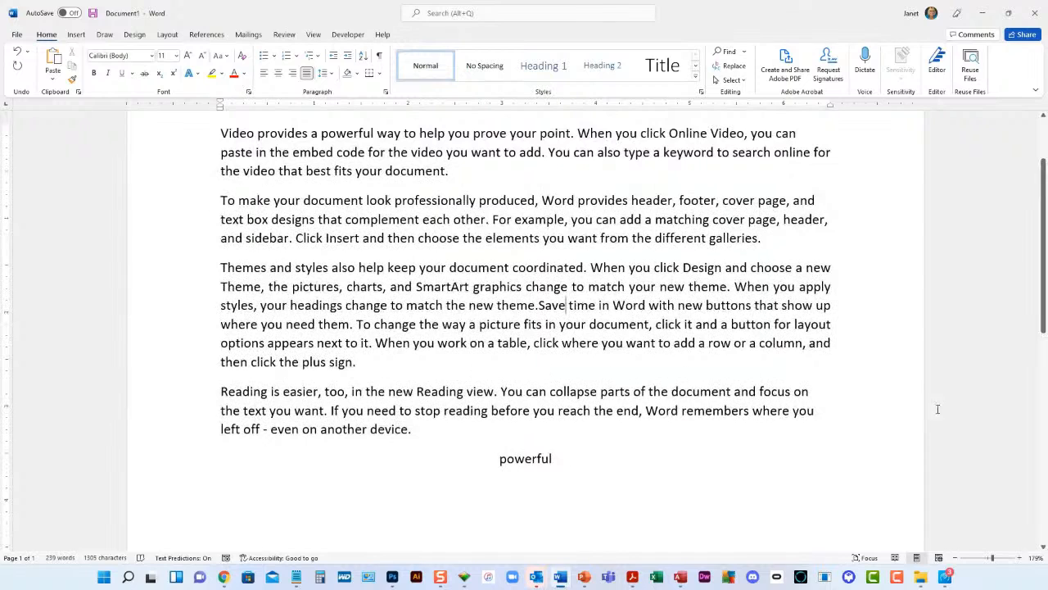
pyautogui.click(396, 324)
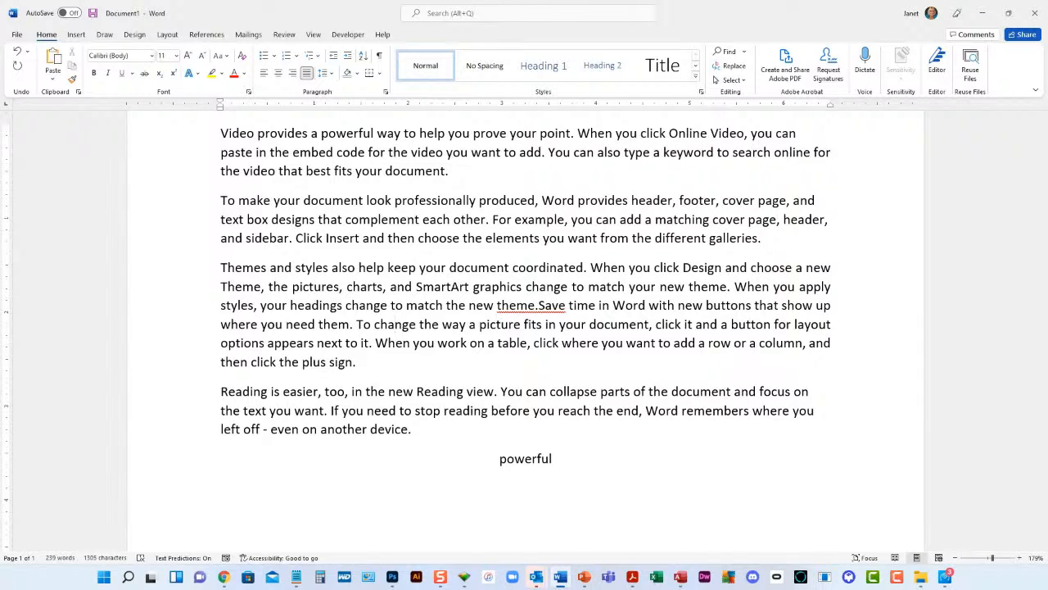
pyautogui.click(477, 317)
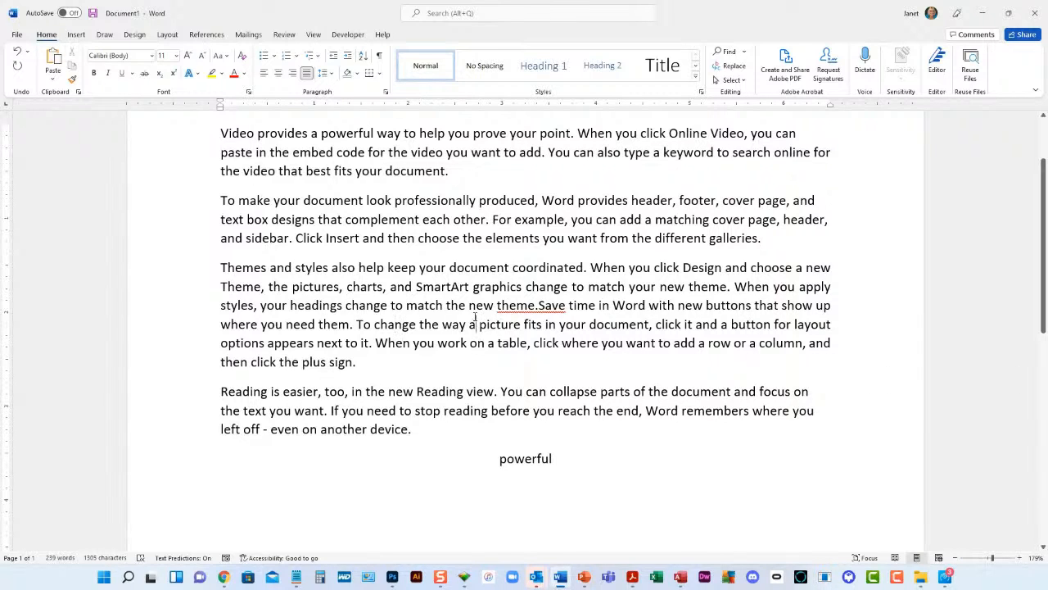
pyautogui.click(452, 280)
pyautogui.hotkey('ctrl', 'o')
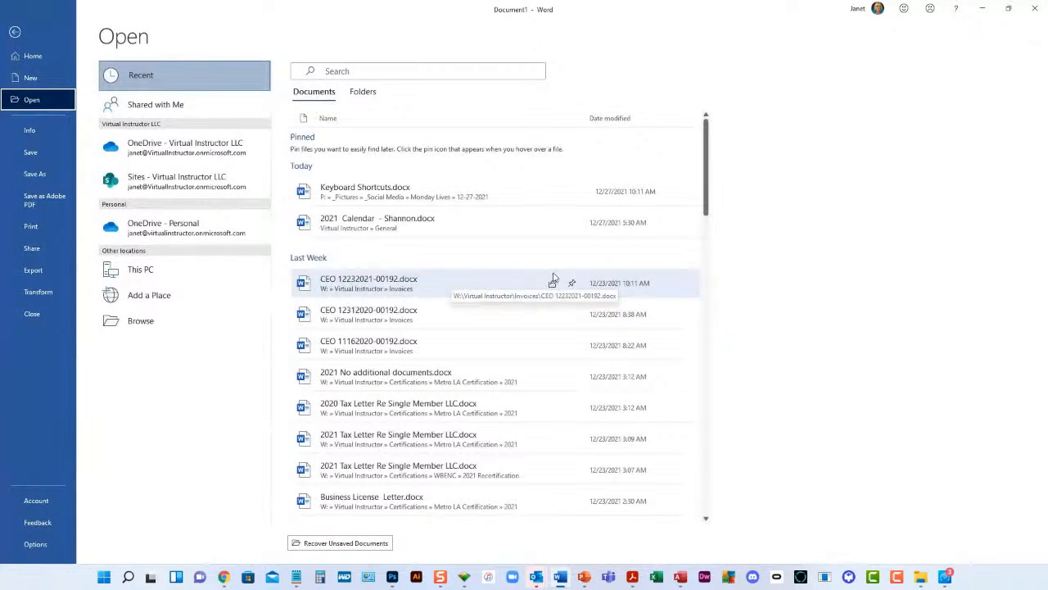
pyautogui.click(14, 32)
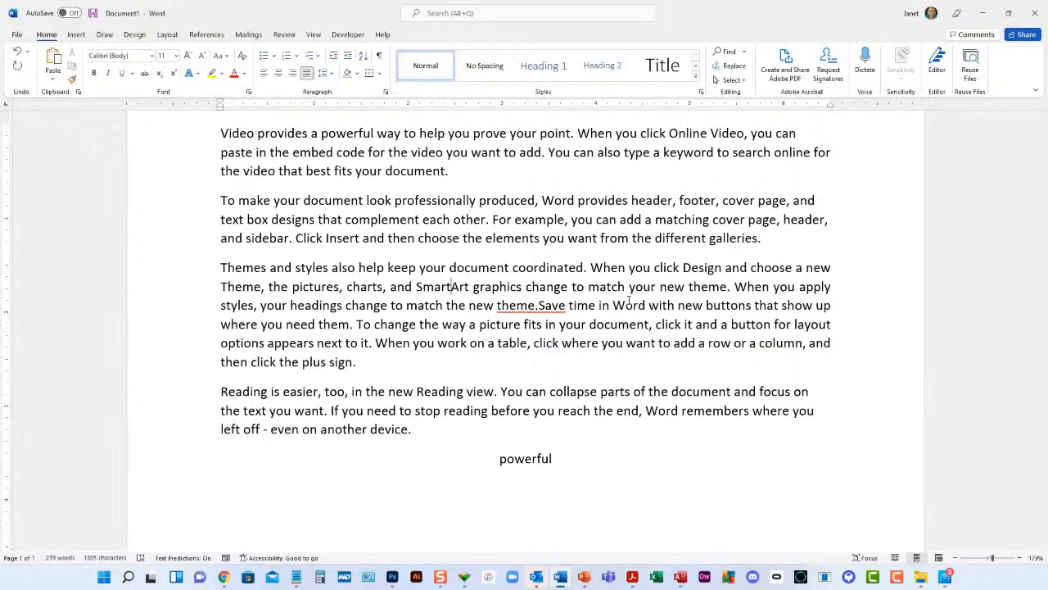
pyautogui.hotkey('ctrl', 'p')
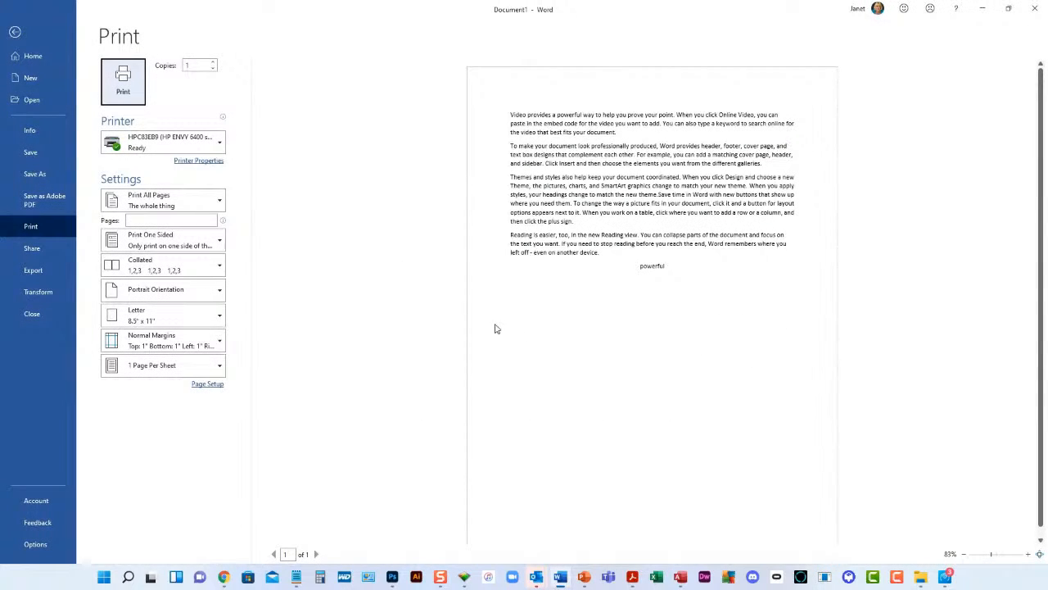
pyautogui.click(15, 32)
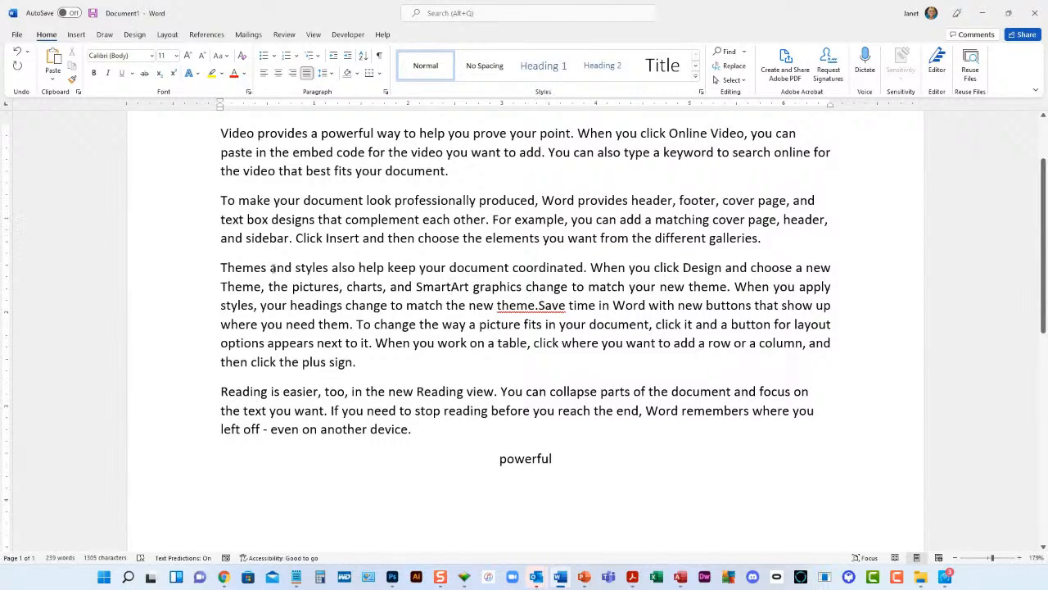
# Show the dialog for saving the document and close it without saving
pyautogui.click(451, 286)
pyautogui.click(291, 303)
pyautogui.hotkey('ctrl', 's')
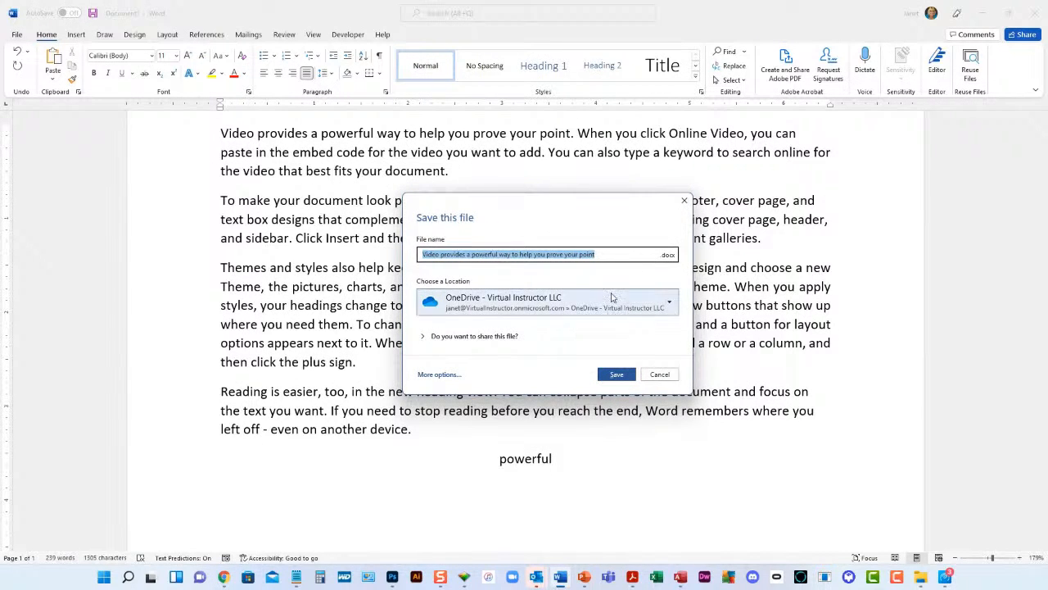
pyautogui.click(685, 201)
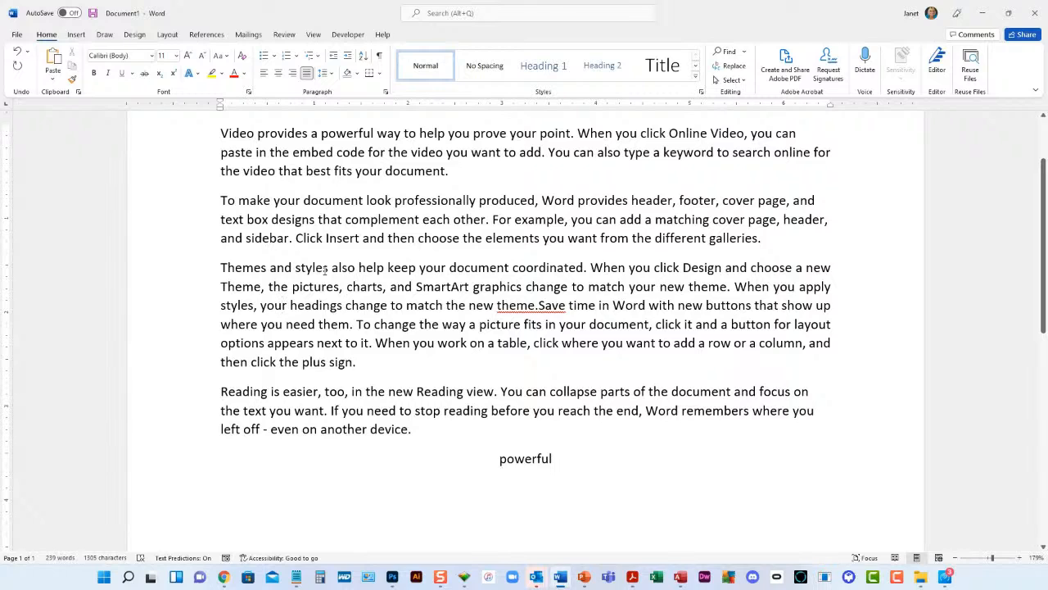
# Try underlining the word "document" in the "Themes and styles" paragraph, remove the underline and deselect the word
pyautogui.doubleClick(478, 267)
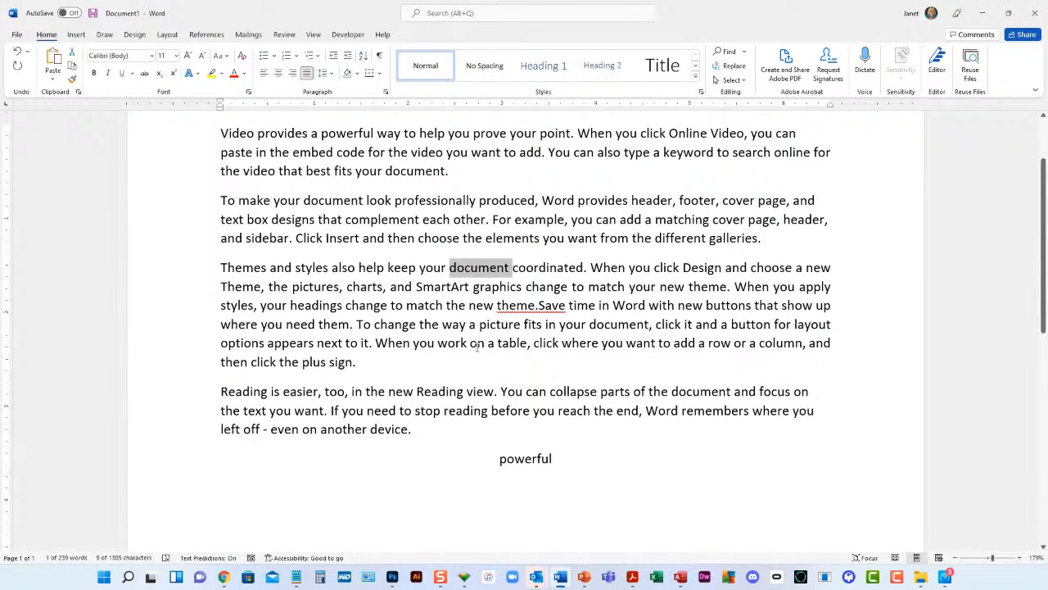
pyautogui.hotkey('ctrl', 'u')
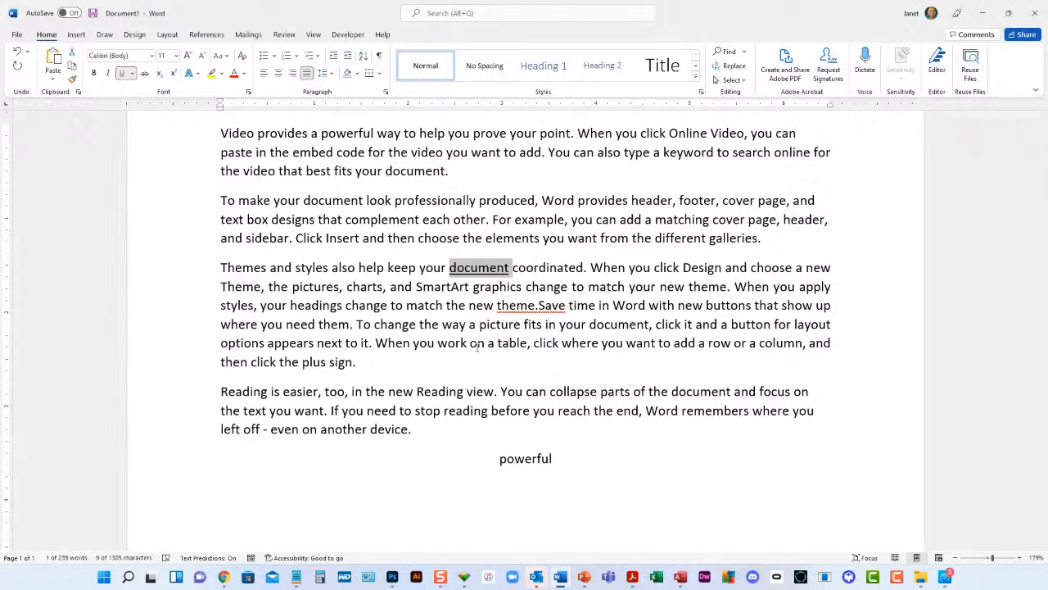
pyautogui.hotkey('ctrl', 'u')
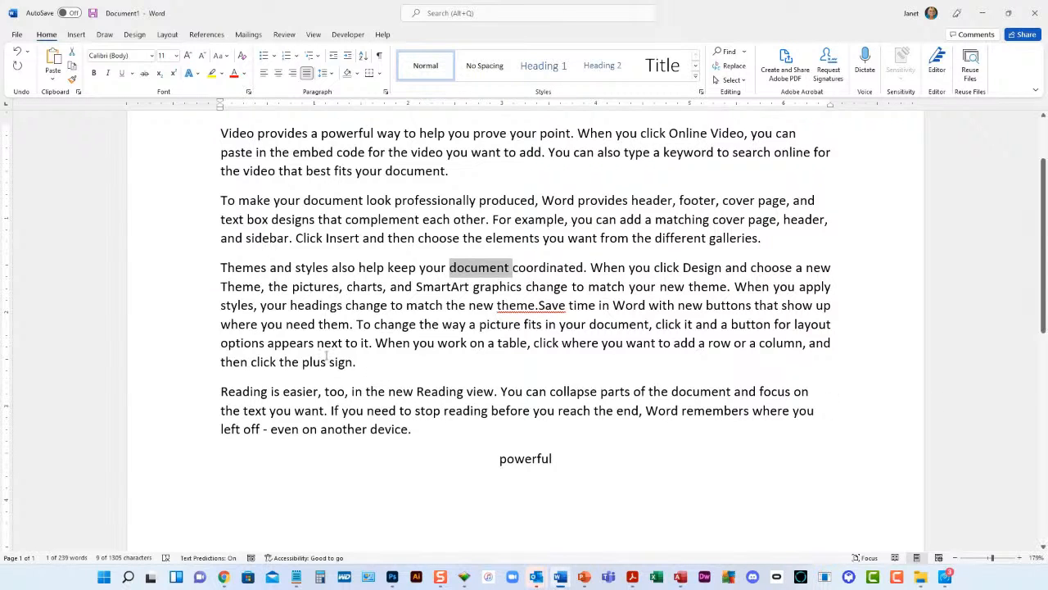
pyautogui.click(448, 277)
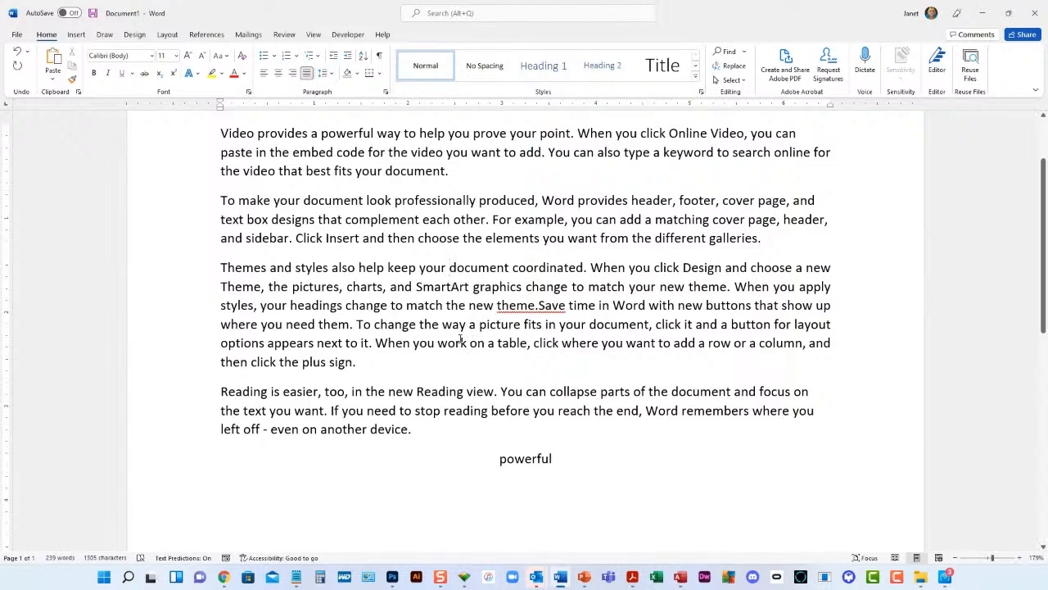
# Close the document without saving its changes and create a new blank document
pyautogui.click(451, 290)
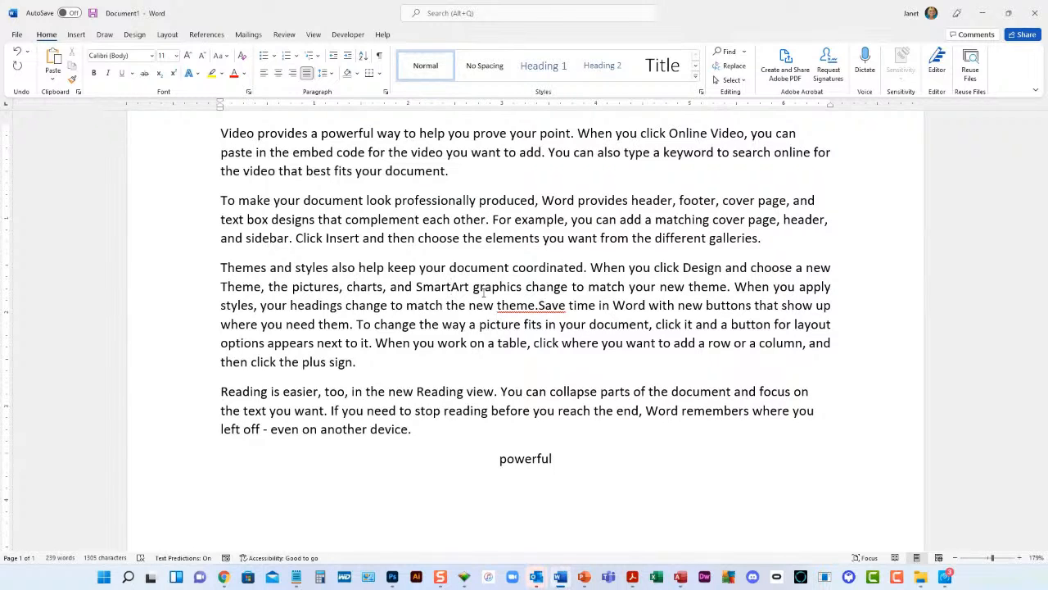
pyautogui.hotkey('ctrl', 'w')
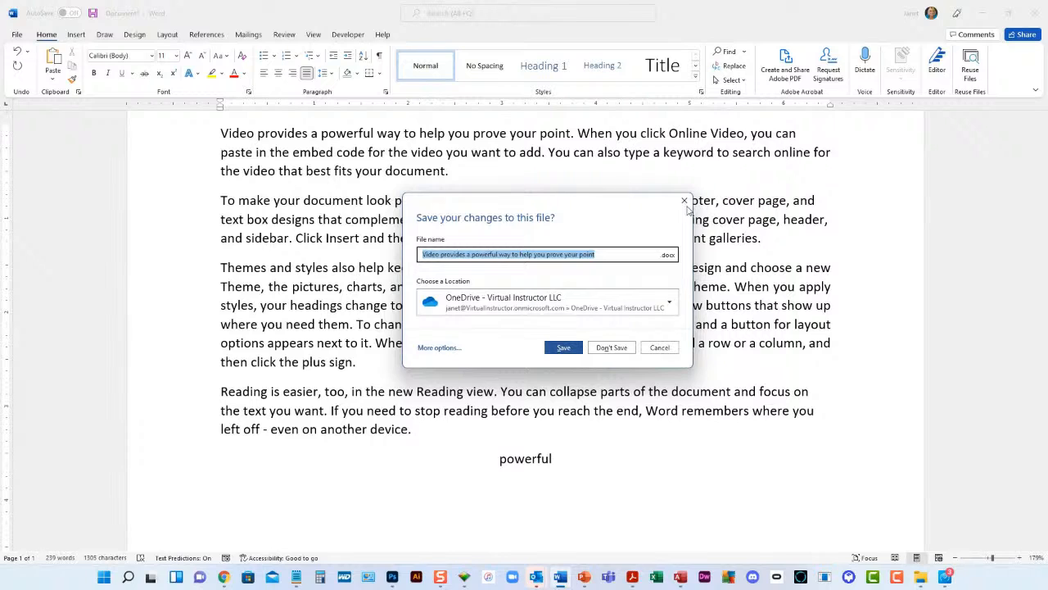
pyautogui.click(611, 347)
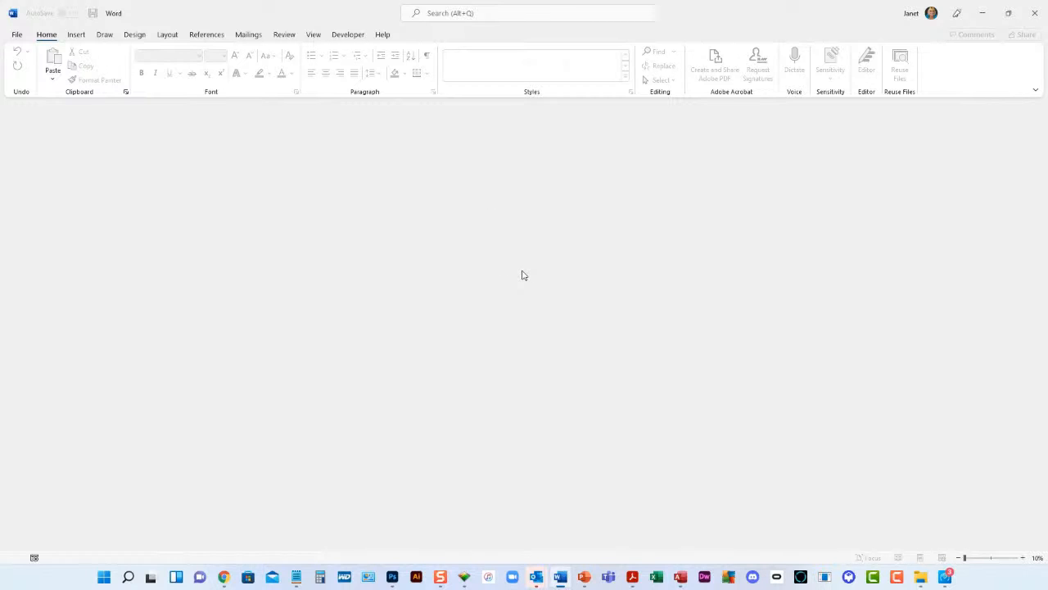
pyautogui.click(18, 36)
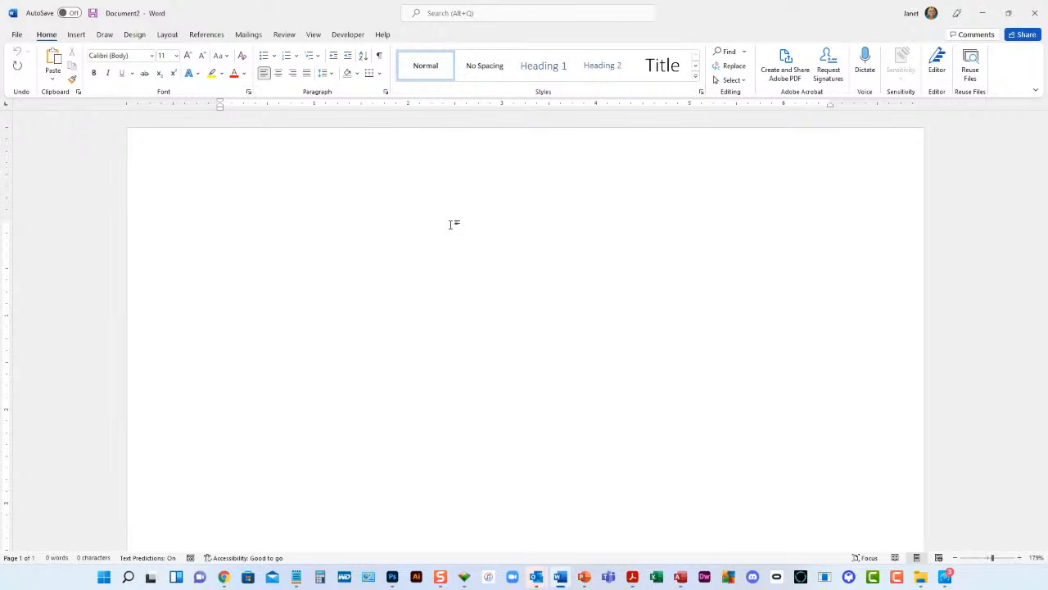
# Enter "This is a test" in the blank document, delete everything after "This" and undo the deletion
pyautogui.write('This is a test')
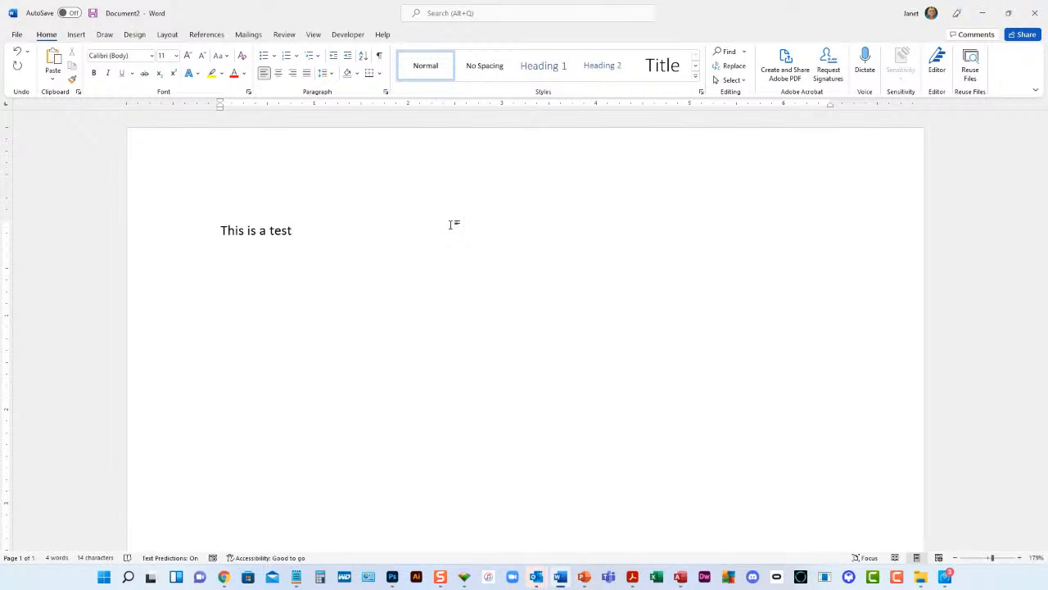
pyautogui.press('BackSpace')
pyautogui.press('BackSpace')
pyautogui.press('BackSpace')
pyautogui.press('BackSpace')
pyautogui.press('BackSpace')
pyautogui.press('BackSpace')
pyautogui.press('BackSpace')
pyautogui.press('BackSpace')
pyautogui.press('BackSpace')
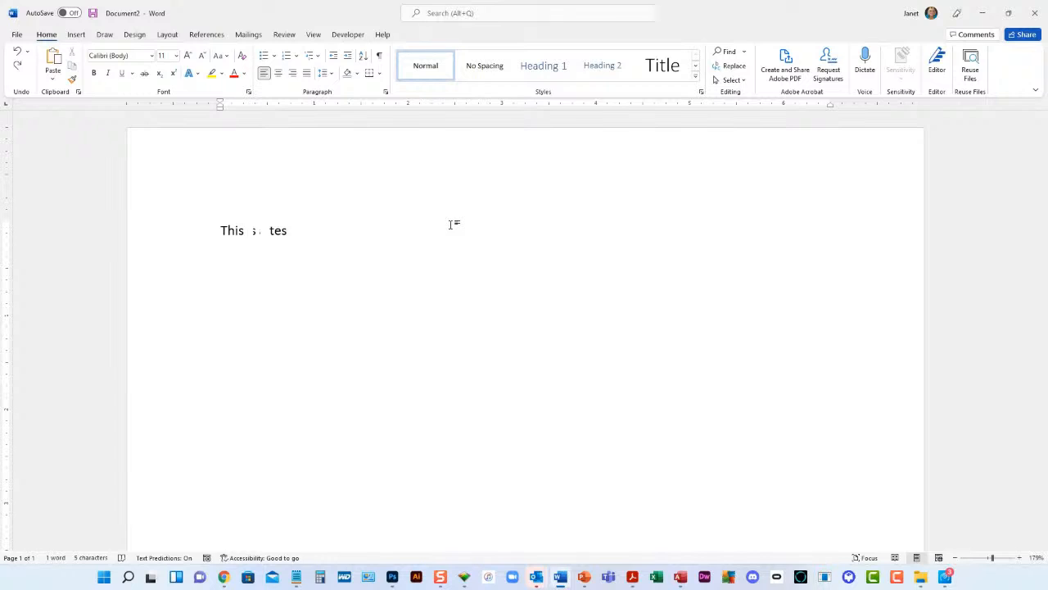
pyautogui.hotkey('ctrl', 'z')
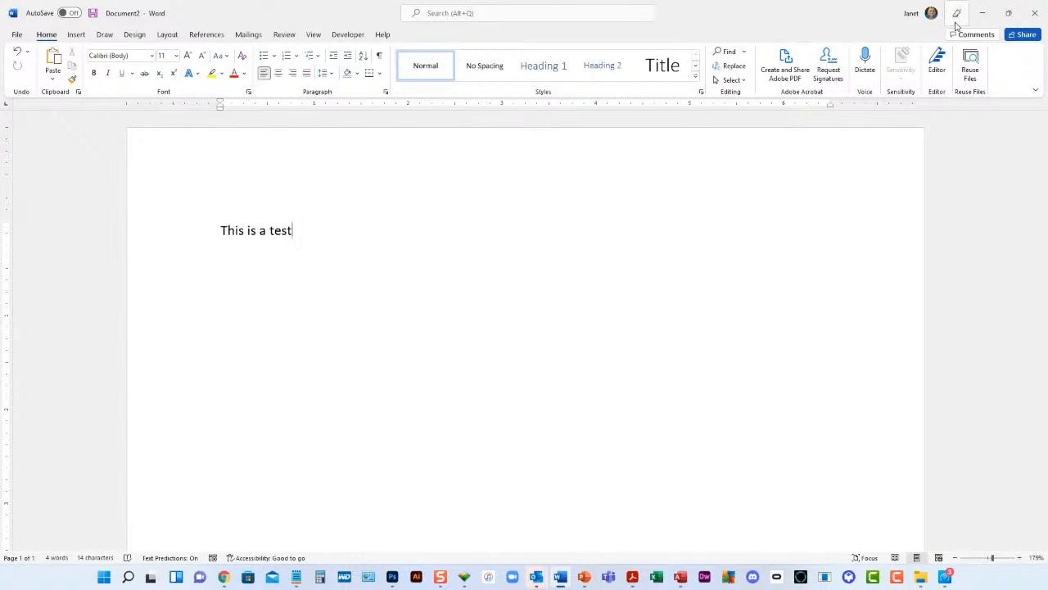
# Minimize the Word window and advance the PowerPoint presentation to the slide with the shortcuts download address
pyautogui.click(983, 13)
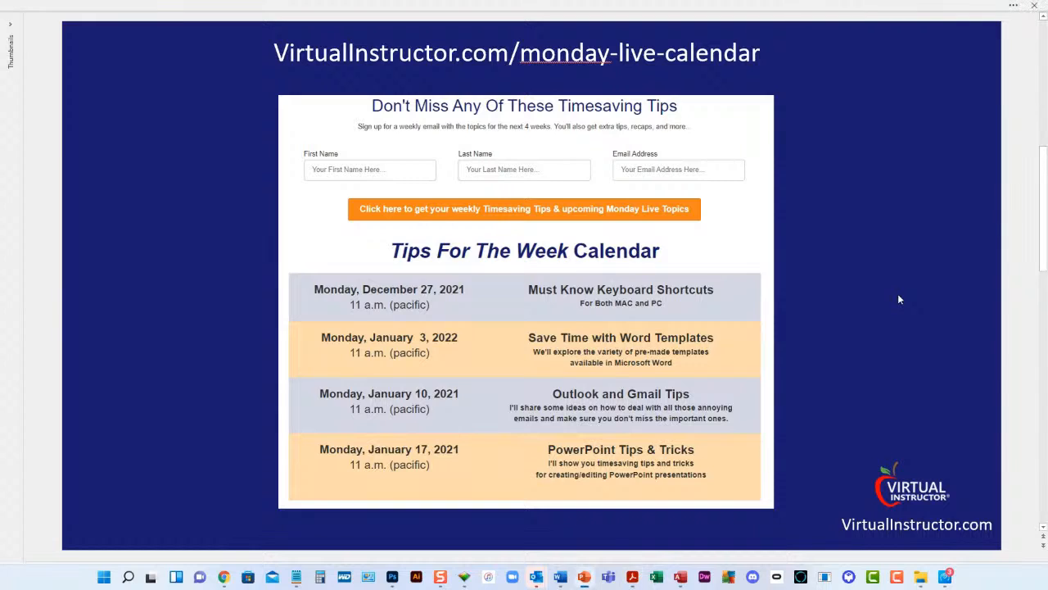
pyautogui.scroll(-1, 898, 300)
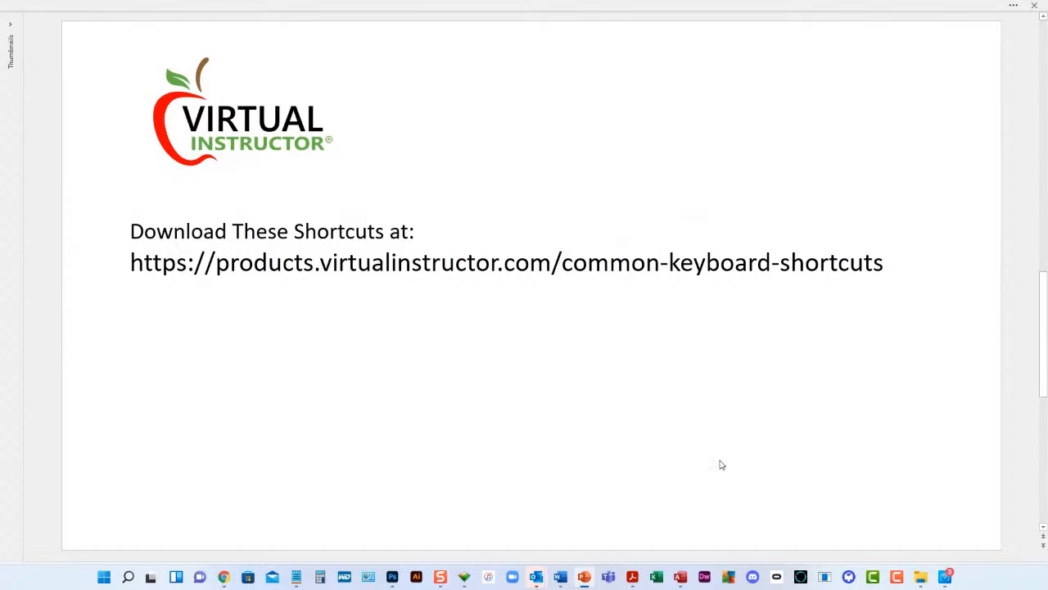